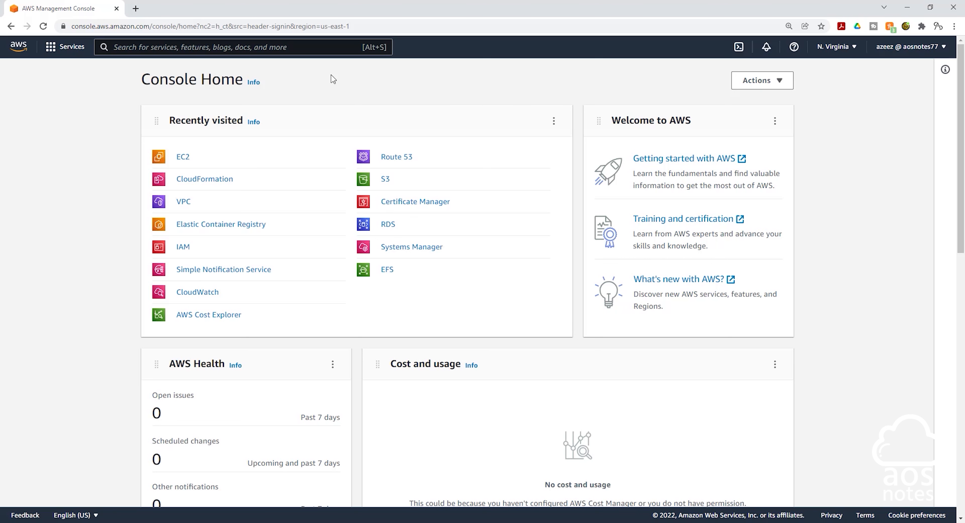
Find the VPC service in the AWS console and open the list of VPCs.
left_click(298, 46)
type("vpc")
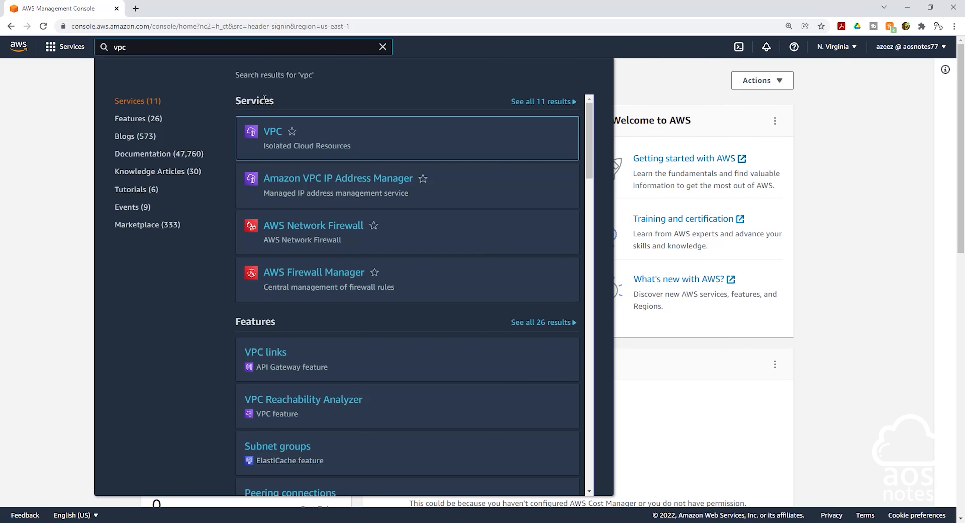
left_click(274, 132)
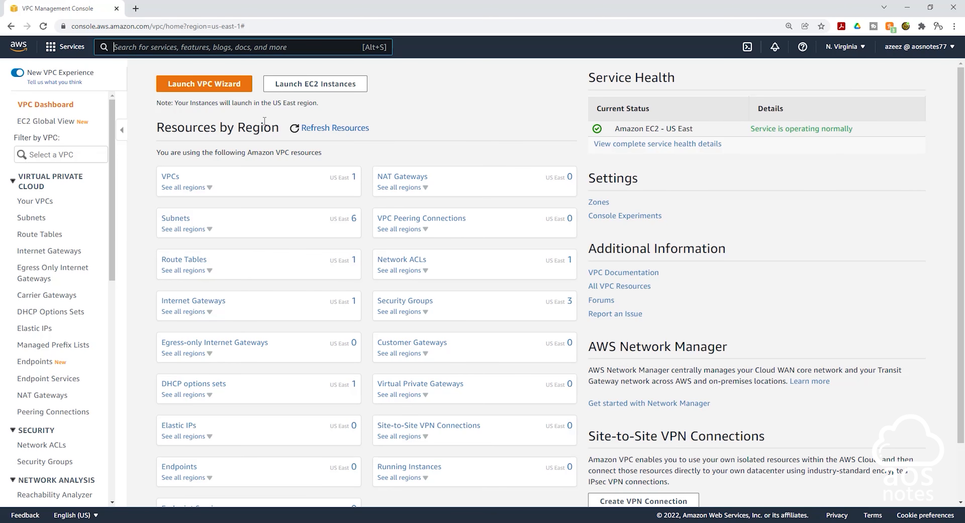
left_click(175, 180)
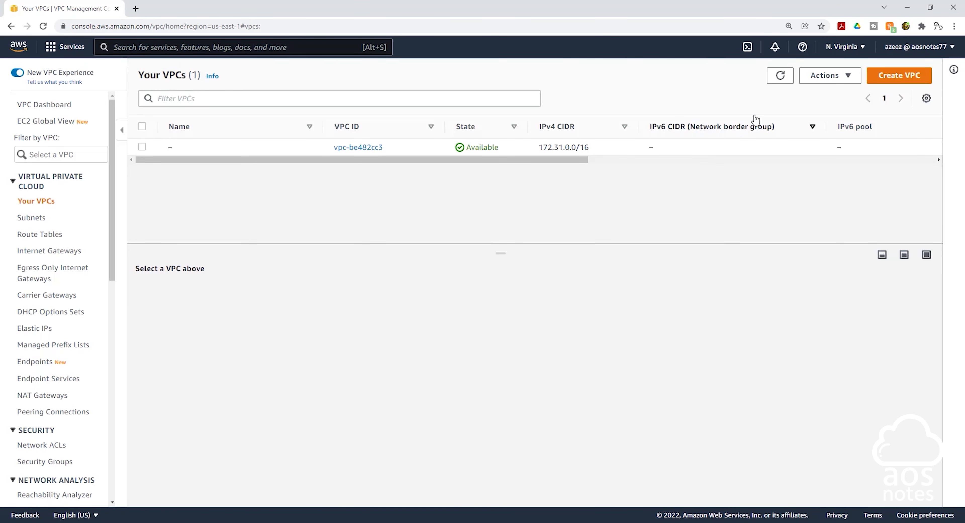
Create a VPC named Dev VPC with the IPv4 CIDR 10.0.0.0/16.
left_click(880, 75)
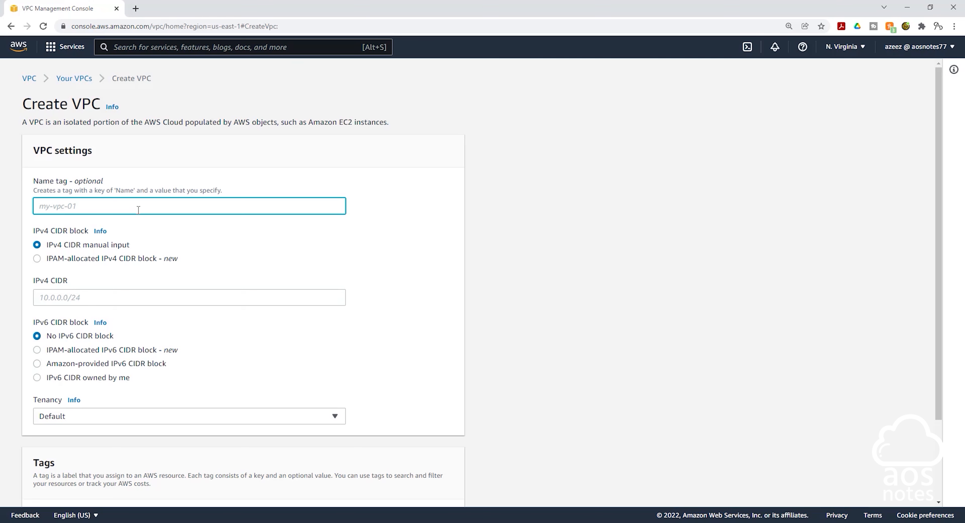
type("Dev VPC")
left_click(45, 297)
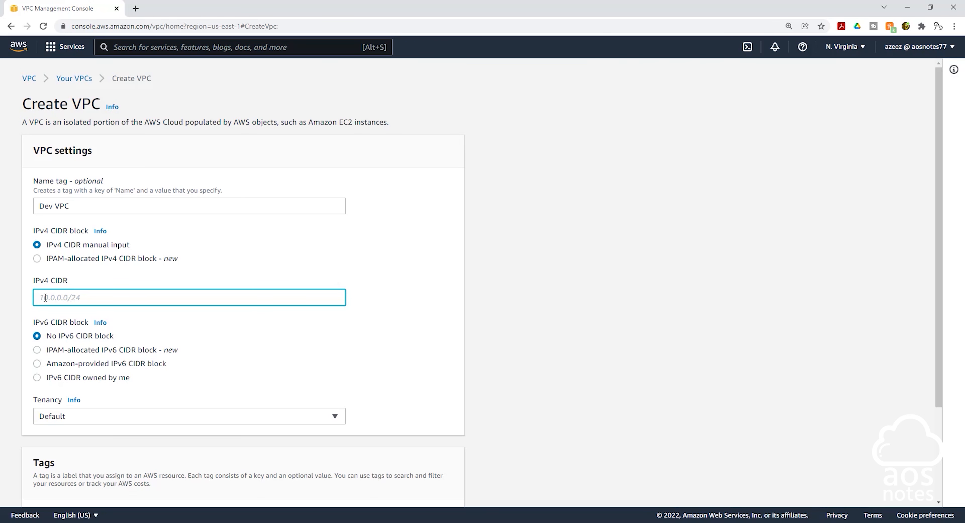
type("10.0.0.0/16")
scroll(121, 303, "down", 1)
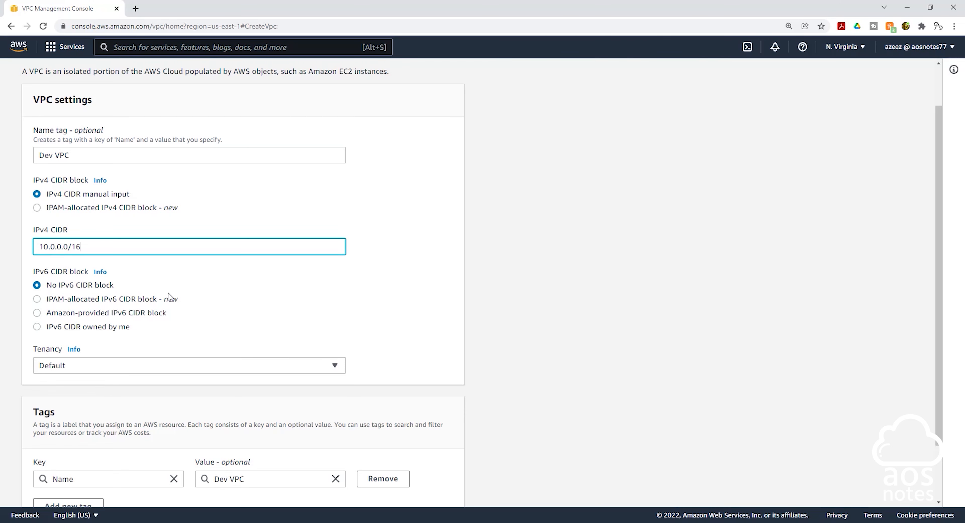
scroll(169, 300, "down", 1)
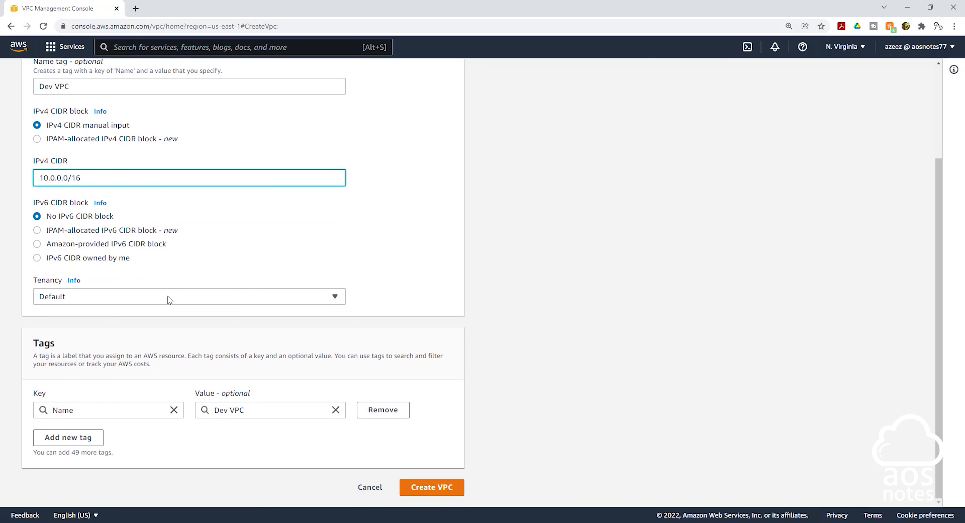
left_click(420, 489)
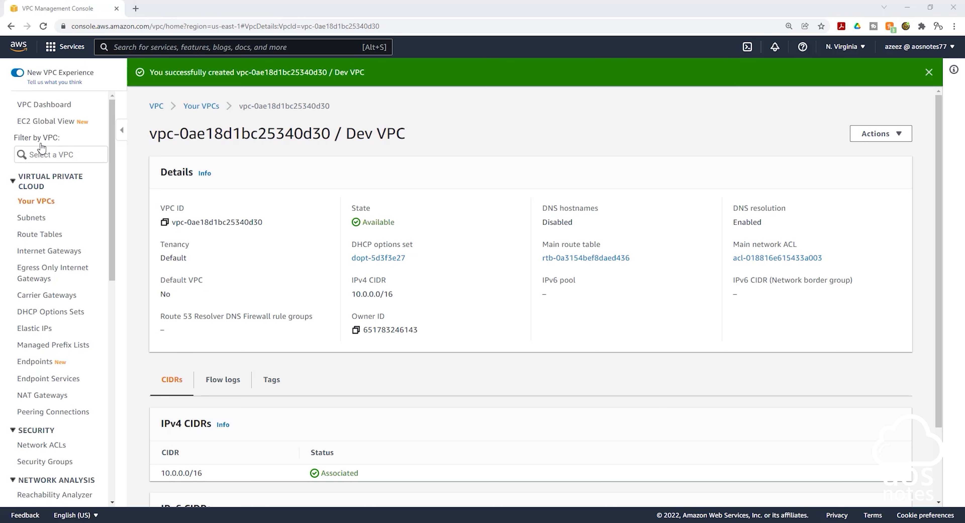
Reload the VPC console page and filter the console by Dev VPC.
left_click(47, 153)
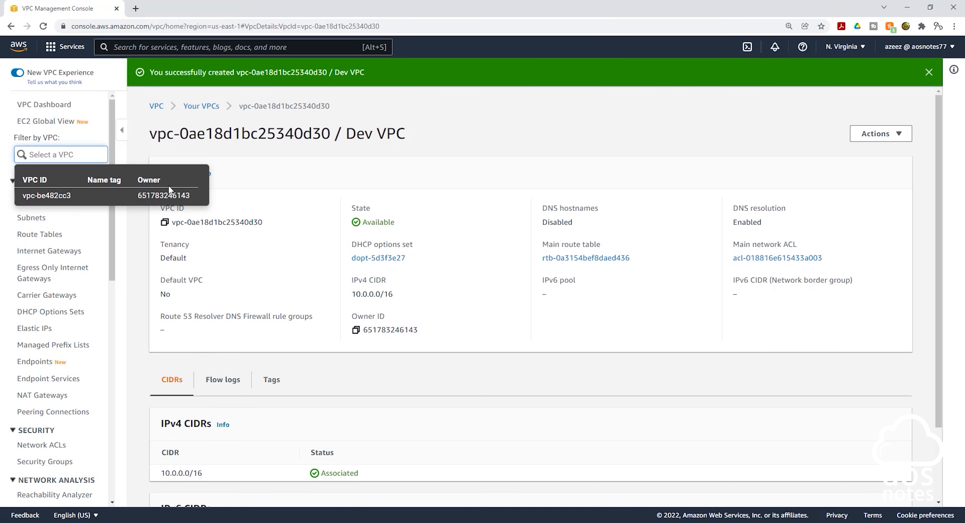
left_click(44, 26)
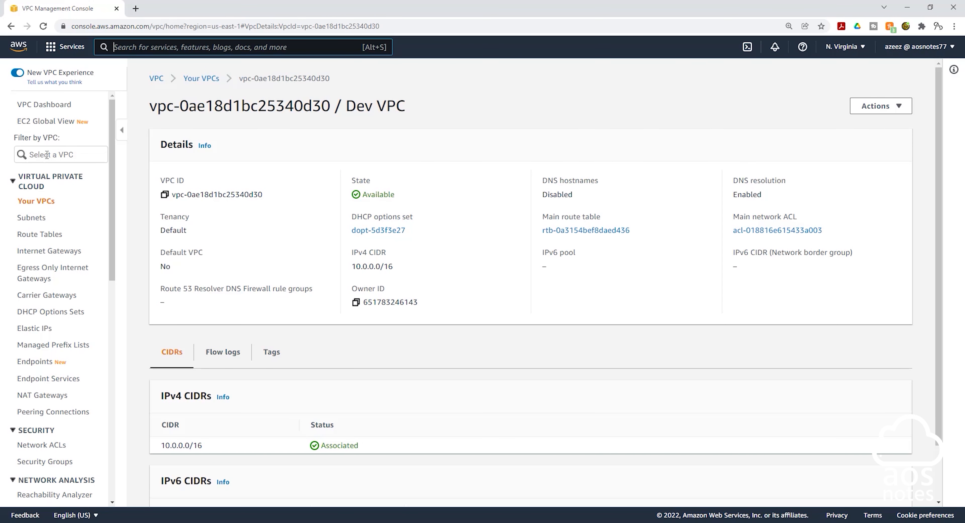
left_click(48, 153)
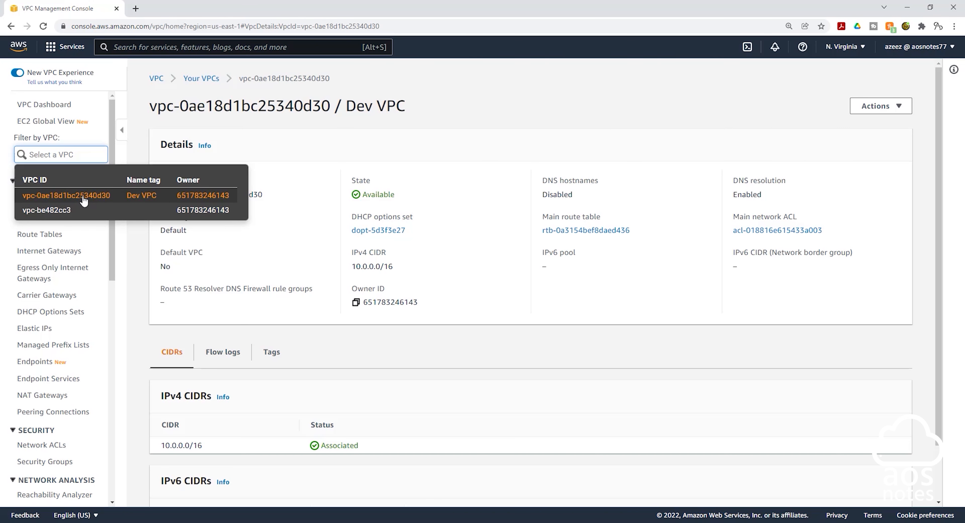
left_click(83, 201)
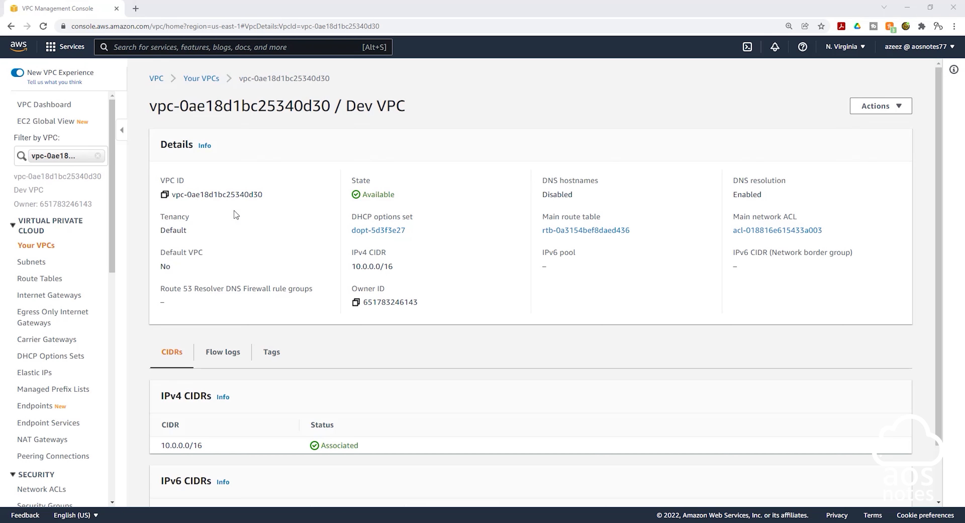
left_click(203, 175)
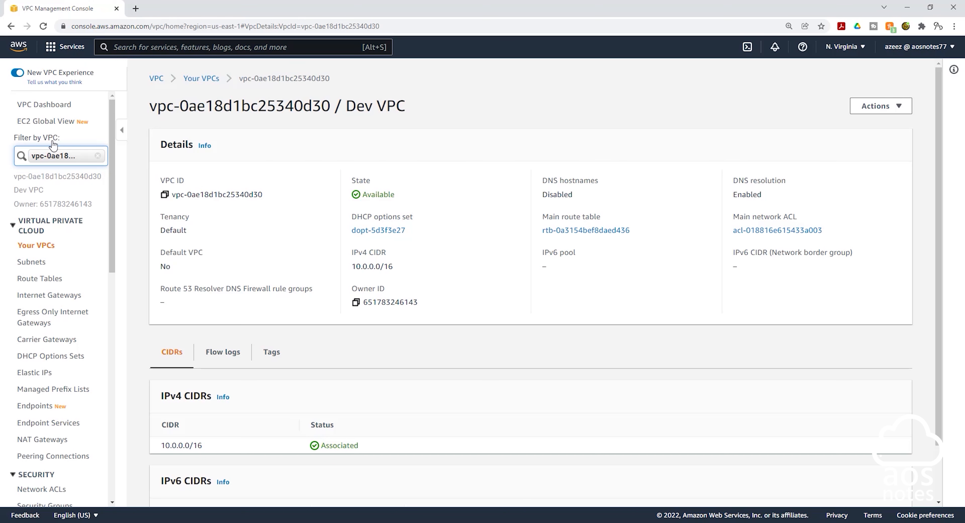
left_click(394, 127)
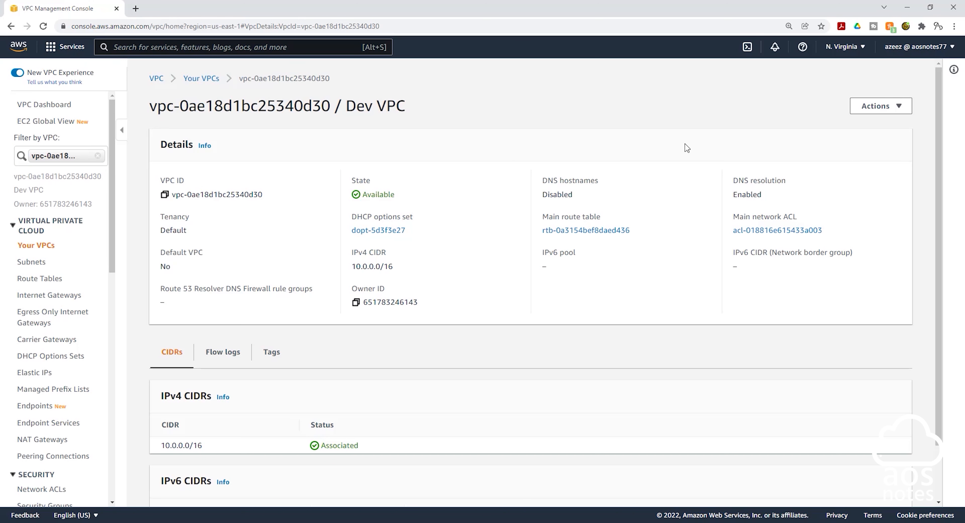
Enable DNS hostnames for Dev VPC and save the change.
left_click(886, 108)
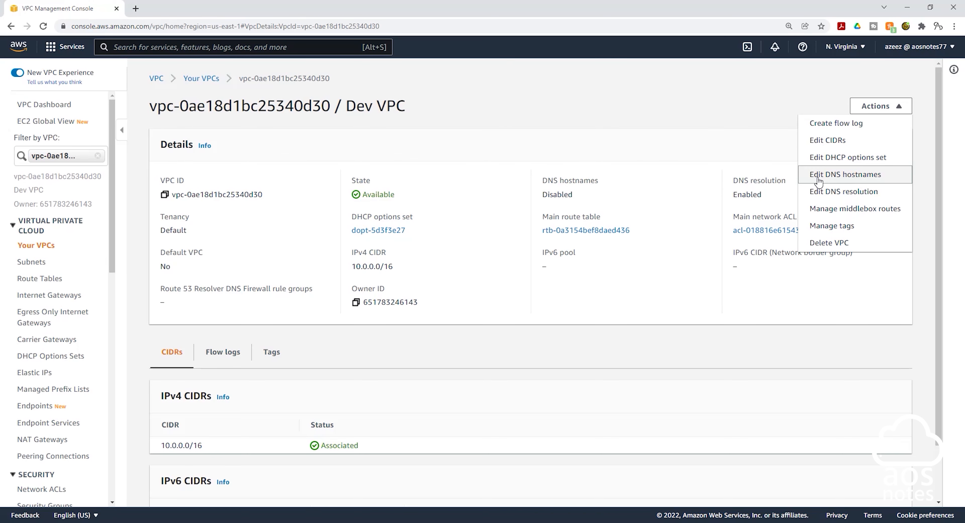
left_click(832, 176)
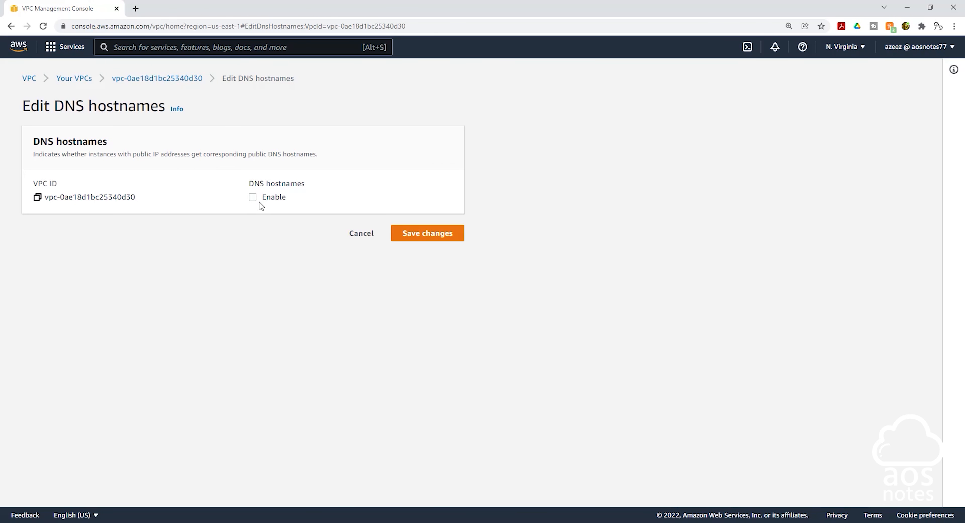
left_click(252, 197)
left_click(425, 236)
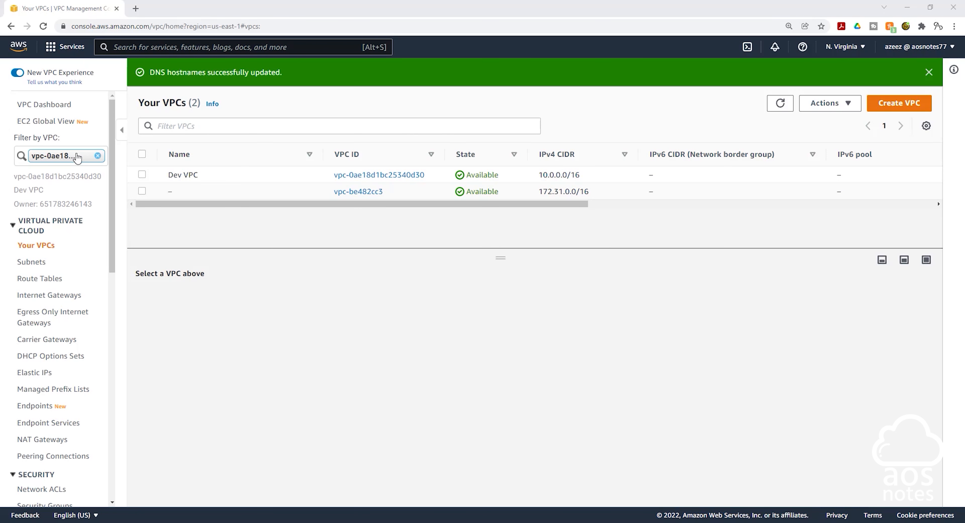
Create an internet gateway named Dev Internet Gateway.
left_click(57, 297)
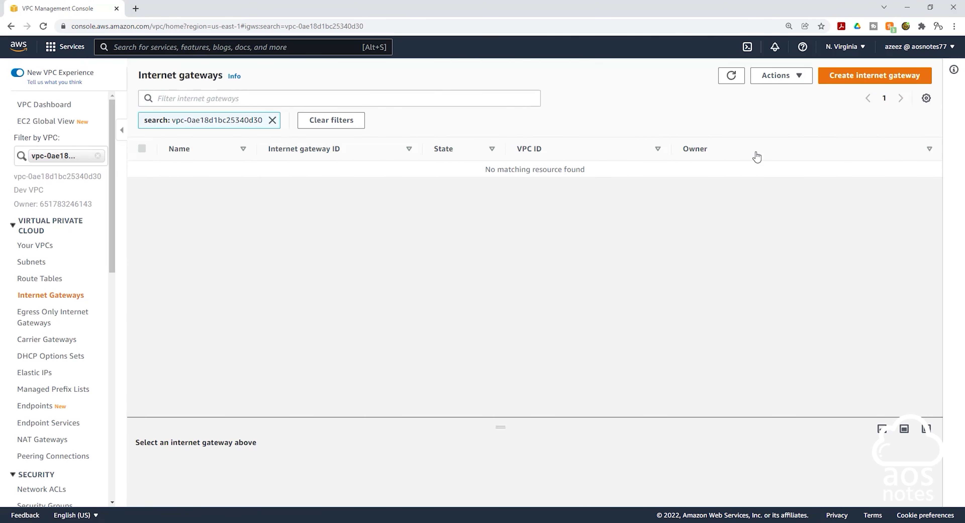
left_click(867, 80)
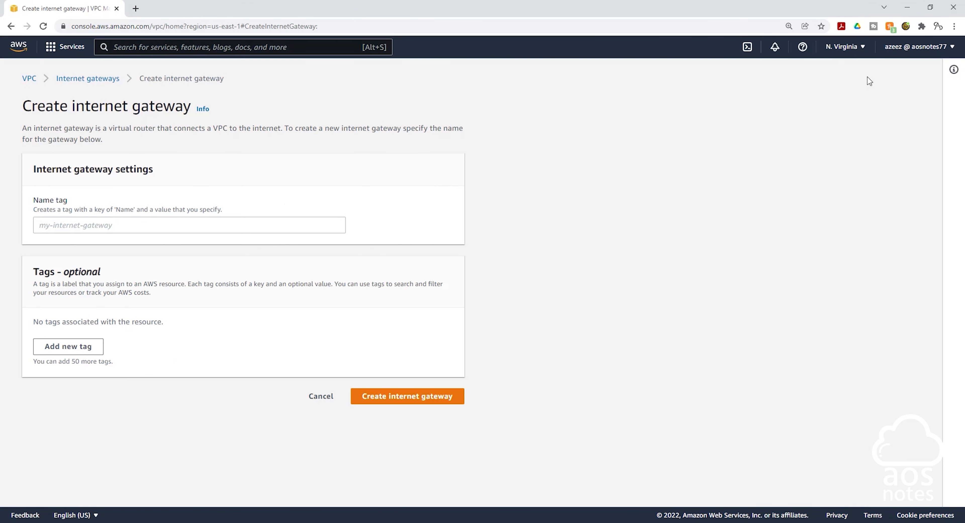
left_click(140, 226)
type("Dev")
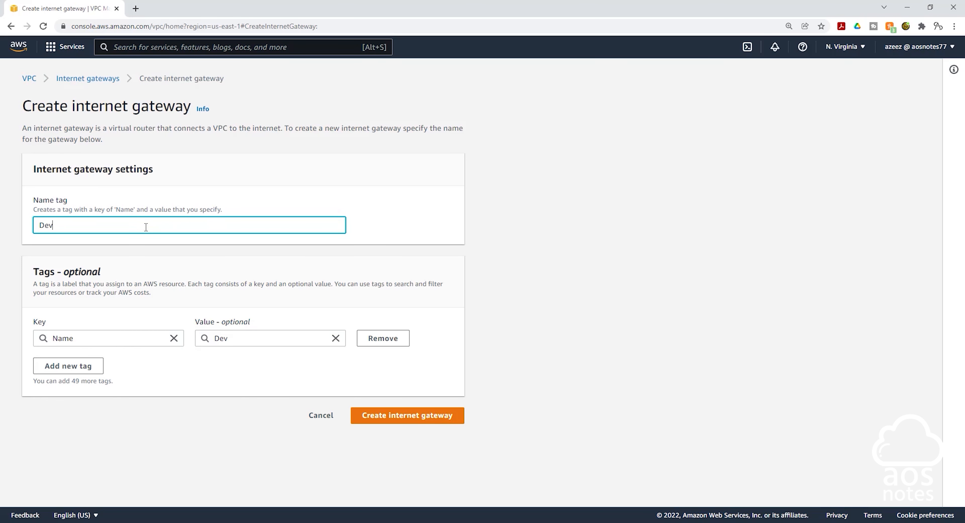
type(" Internet Gateway")
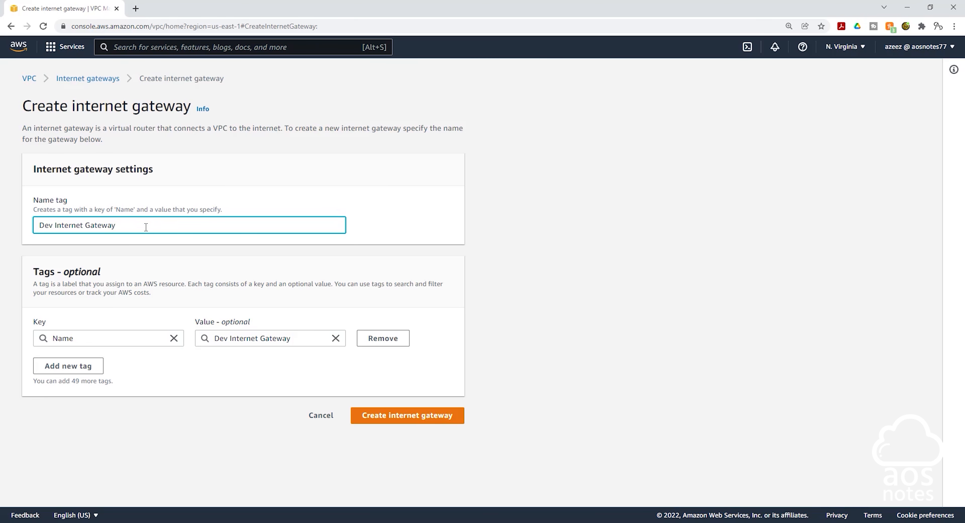
left_click(386, 418)
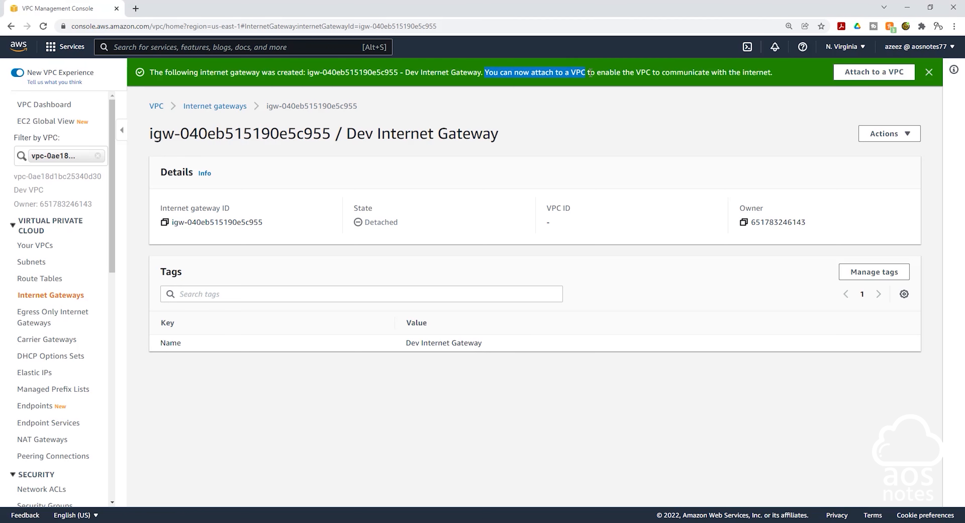
Attach Dev Internet Gateway to Dev VPC.
left_click_drag(754, 74, 768, 73)
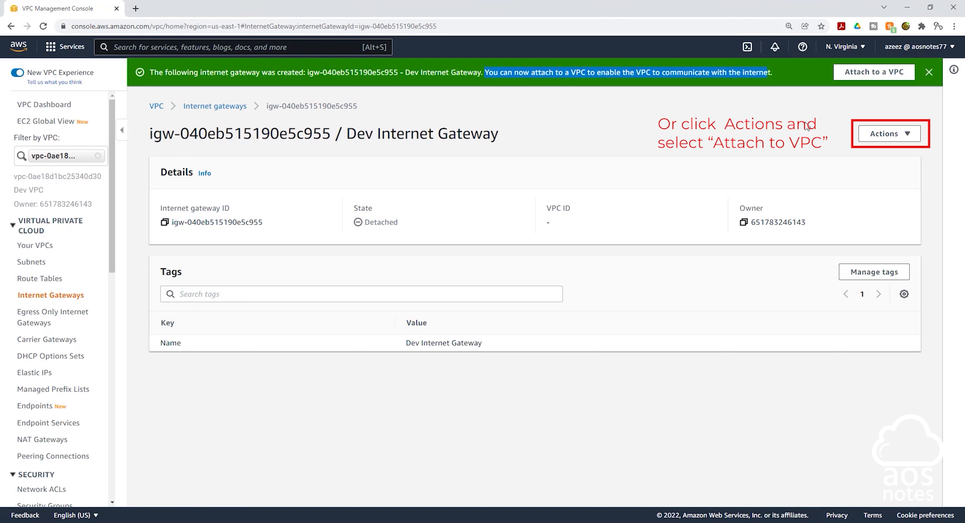
left_click(867, 75)
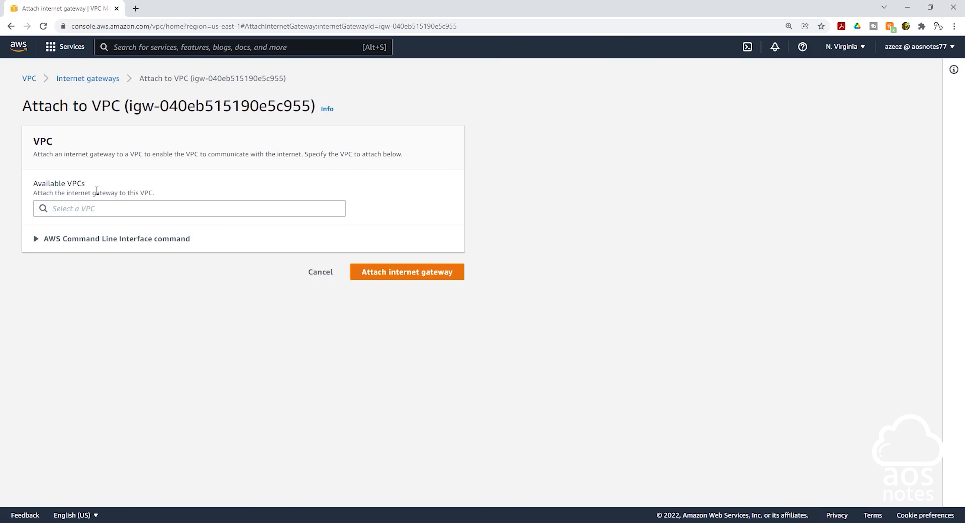
left_click(62, 207)
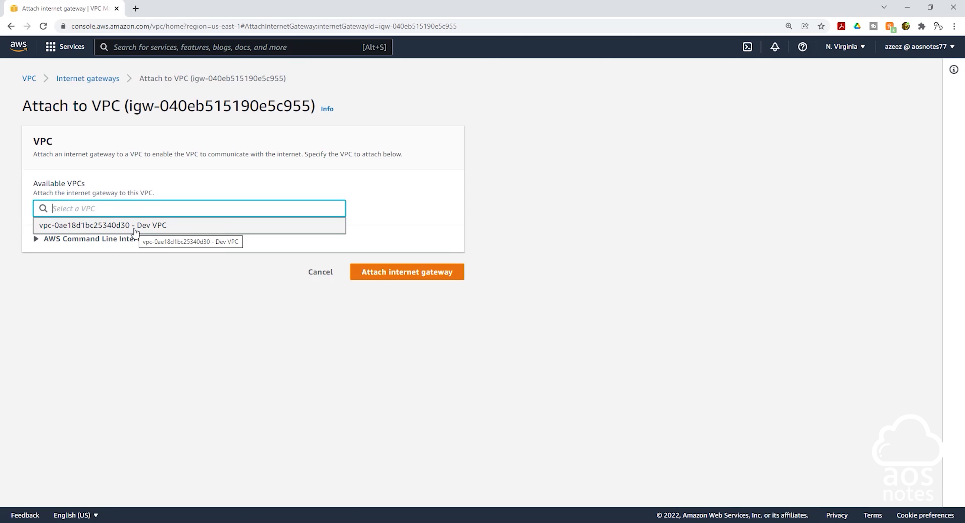
left_click(158, 226)
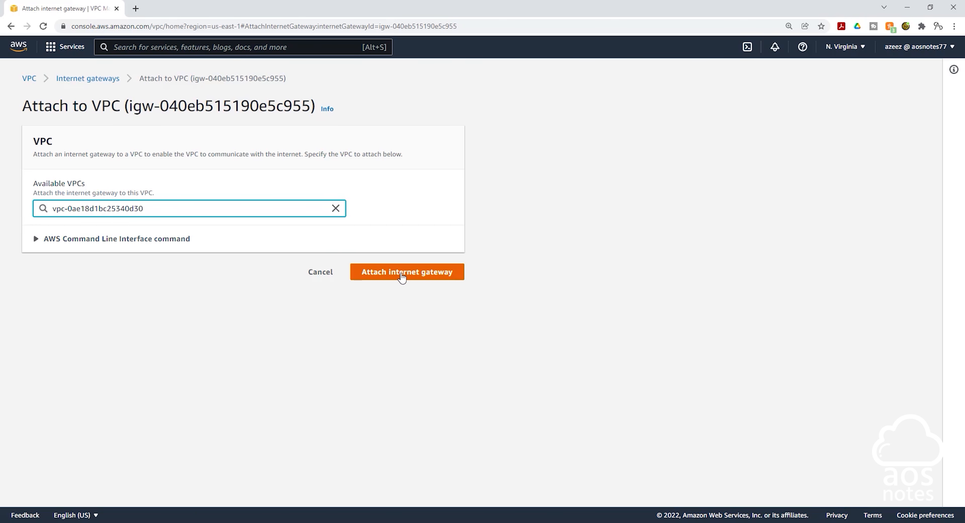
left_click(402, 277)
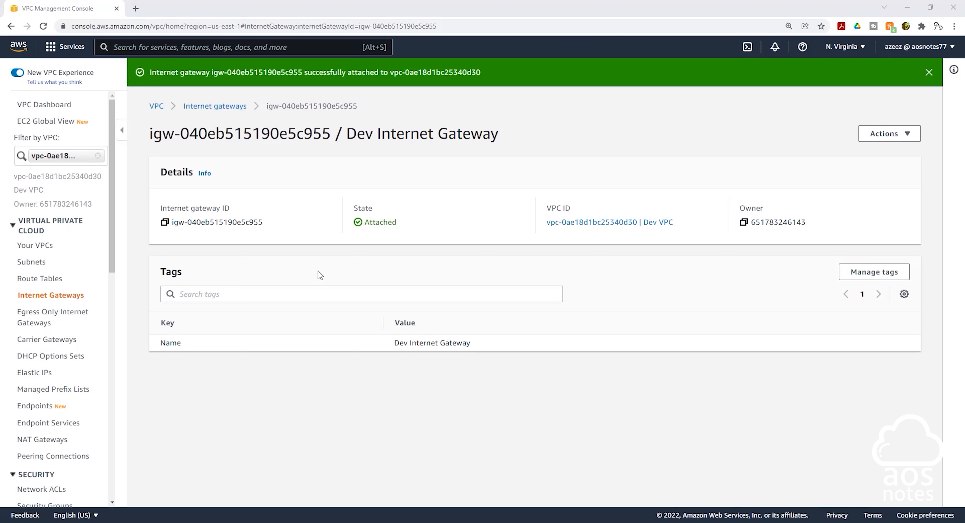
Open the list of subnets and select Dev VPC again as the VPC filter.
left_click(44, 266)
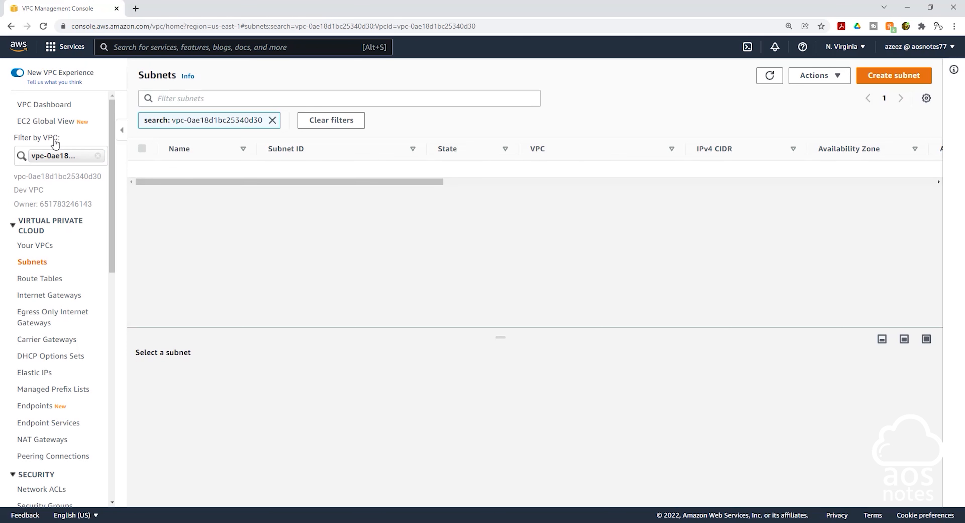
left_click(56, 156)
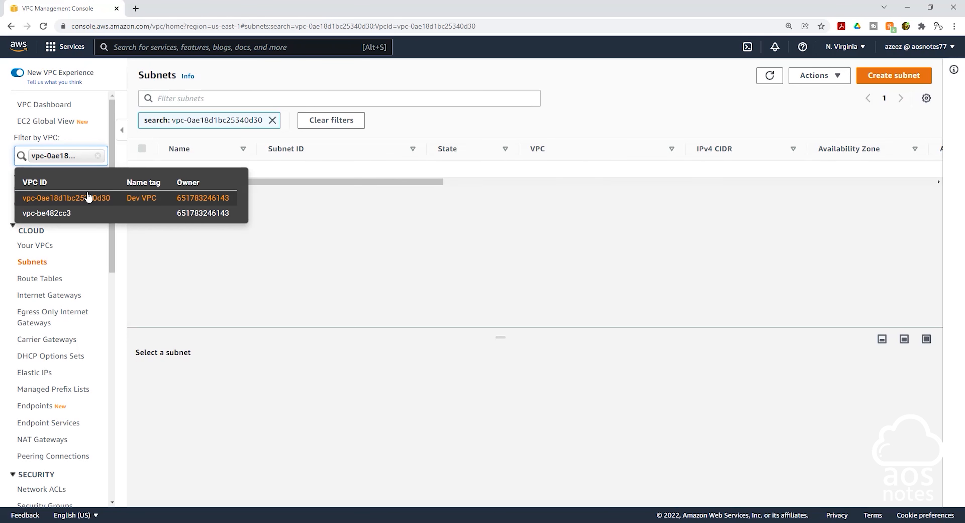
left_click(100, 199)
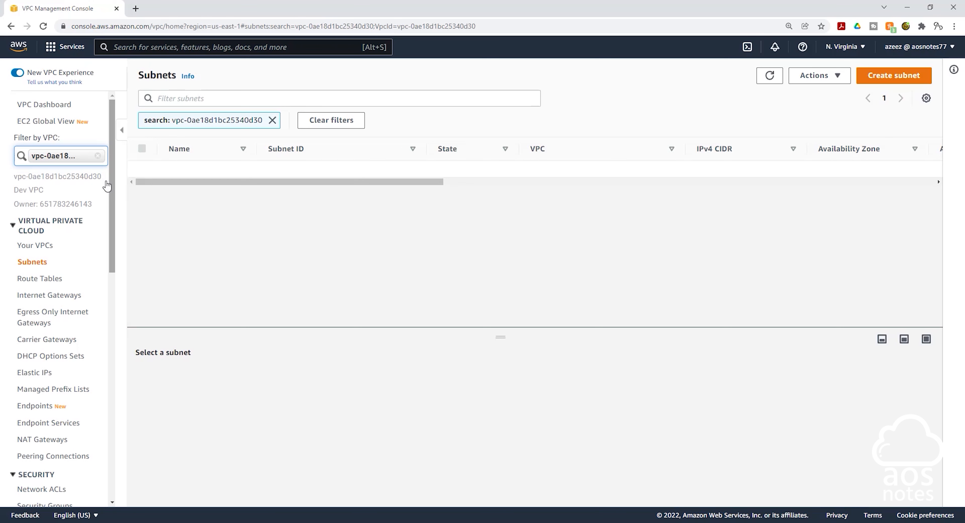
left_click(77, 160)
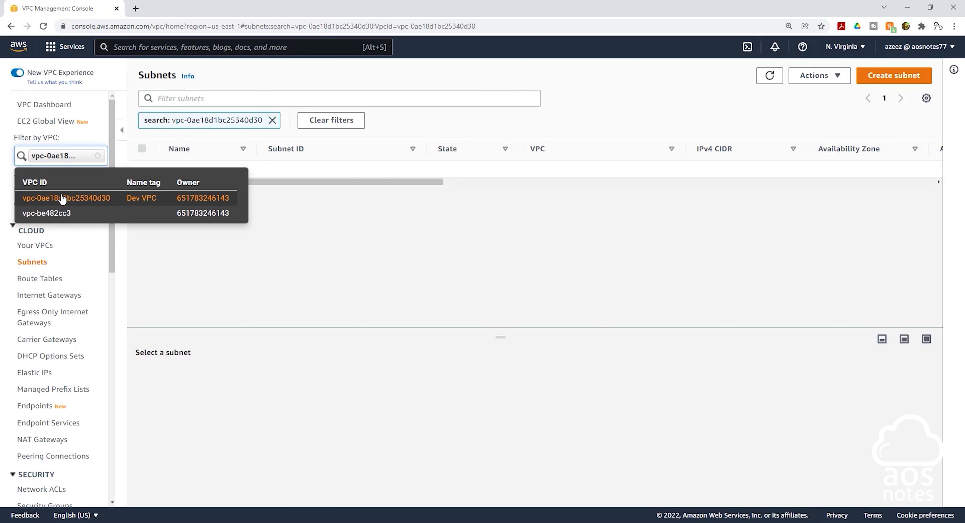
left_click(62, 199)
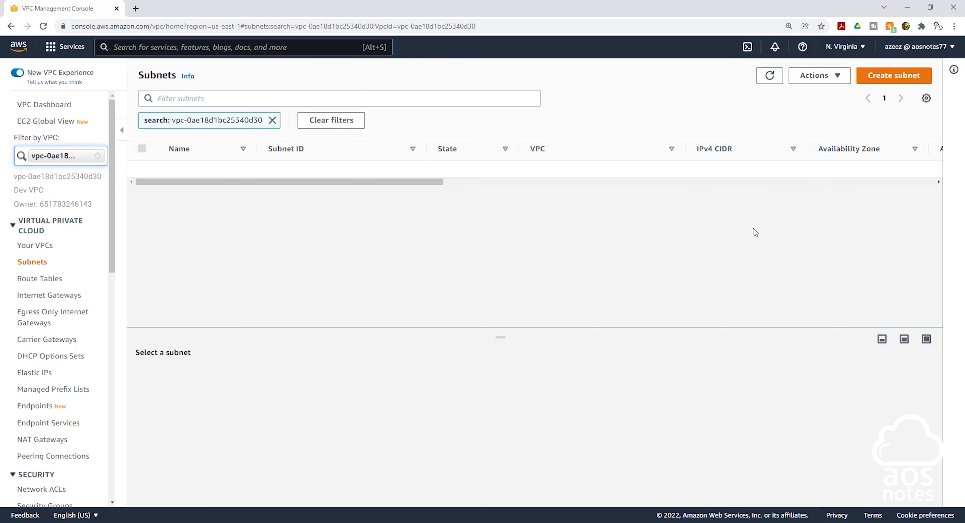
Start a new subnet in Dev VPC and name it Public Subnet AZ1.
left_click(891, 77)
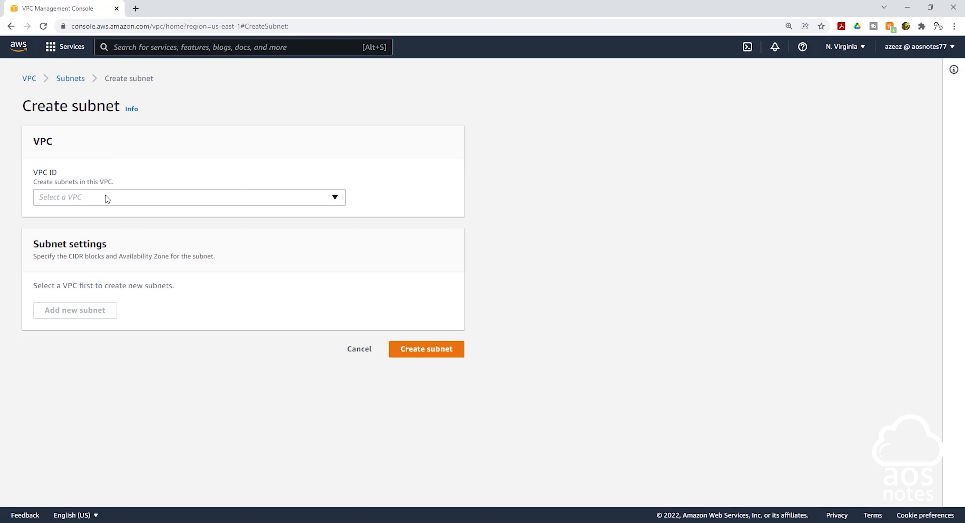
left_click(108, 199)
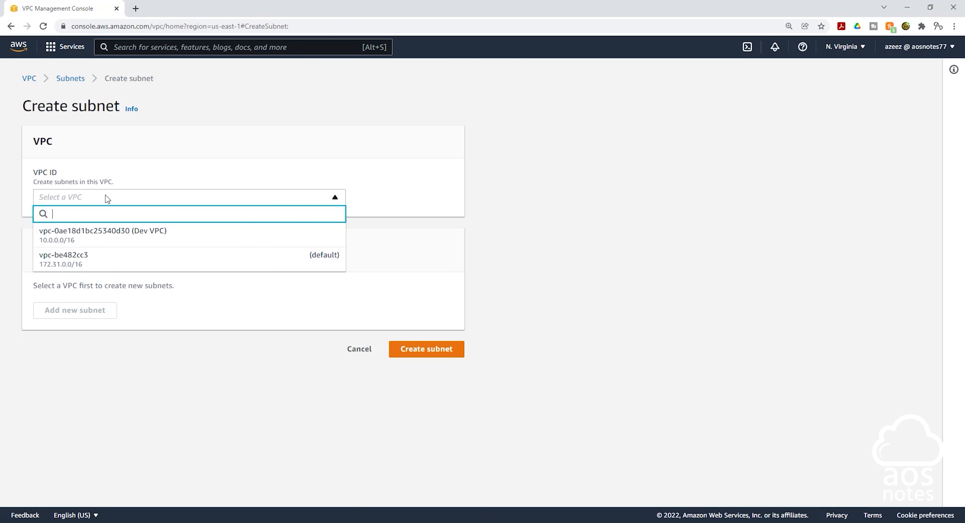
left_click(106, 236)
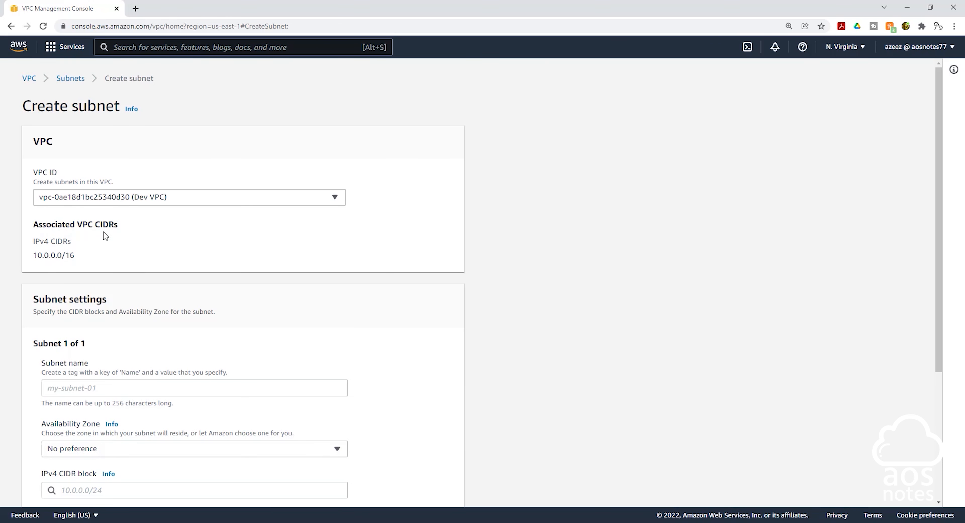
scroll(120, 214, "down", 5)
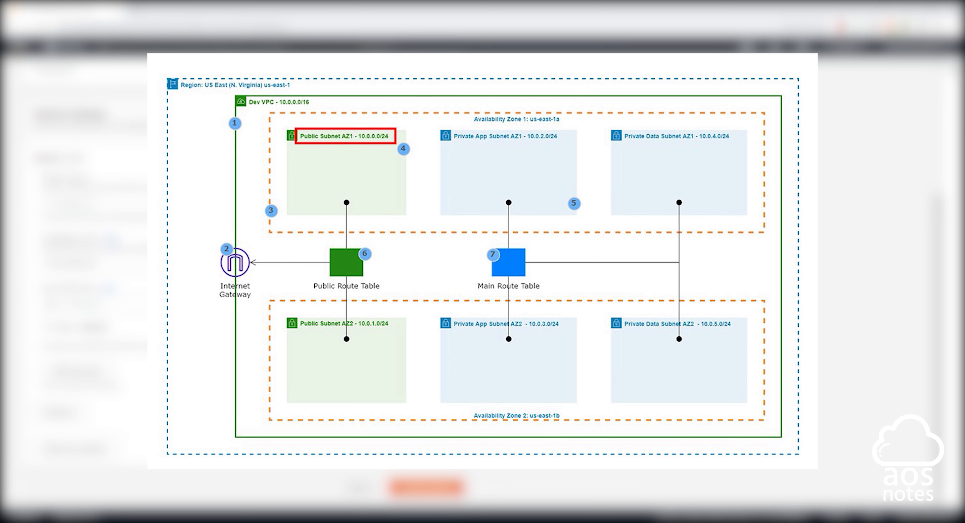
type("Publ")
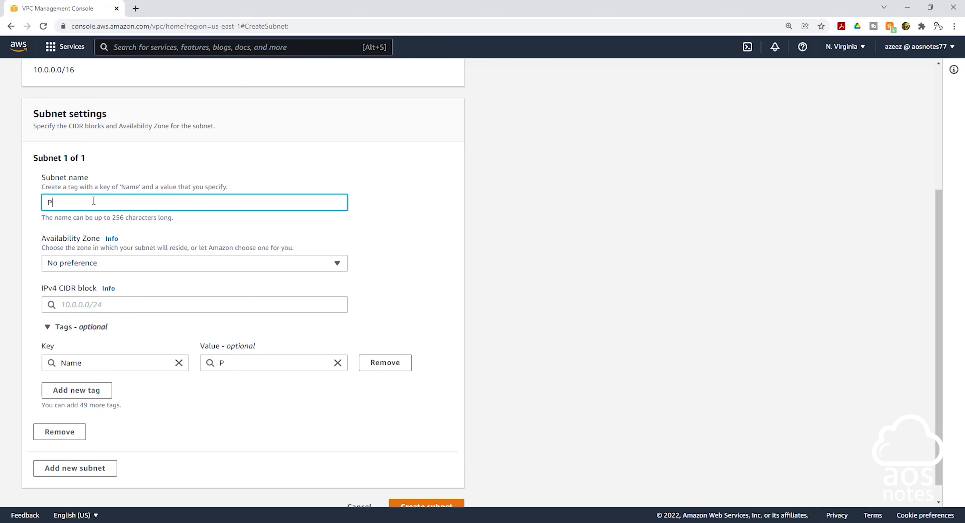
type("ic Subnet AZ1")
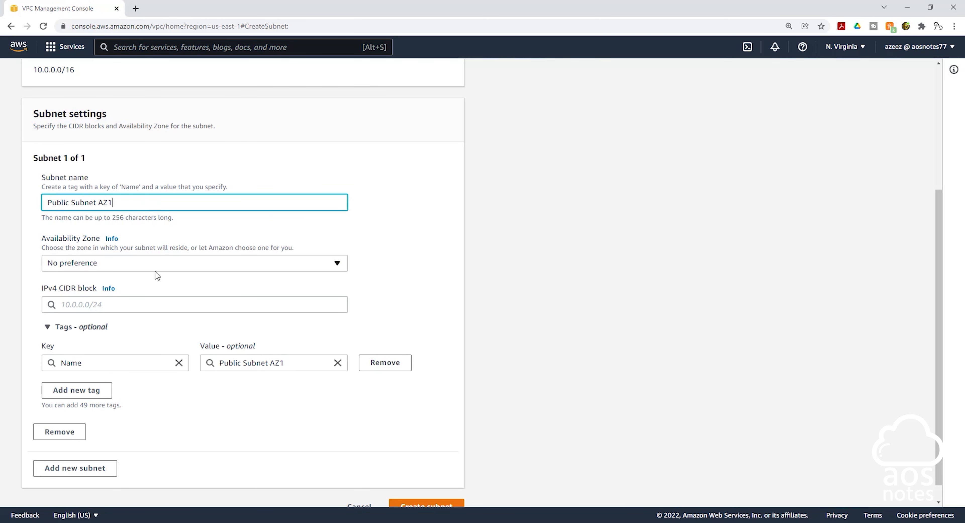
Set Public Subnet AZ1 to availability zone us-east-1a with IPv4 CIDR block 10.0.0.0/24 and create the subnet.
left_click(164, 266)
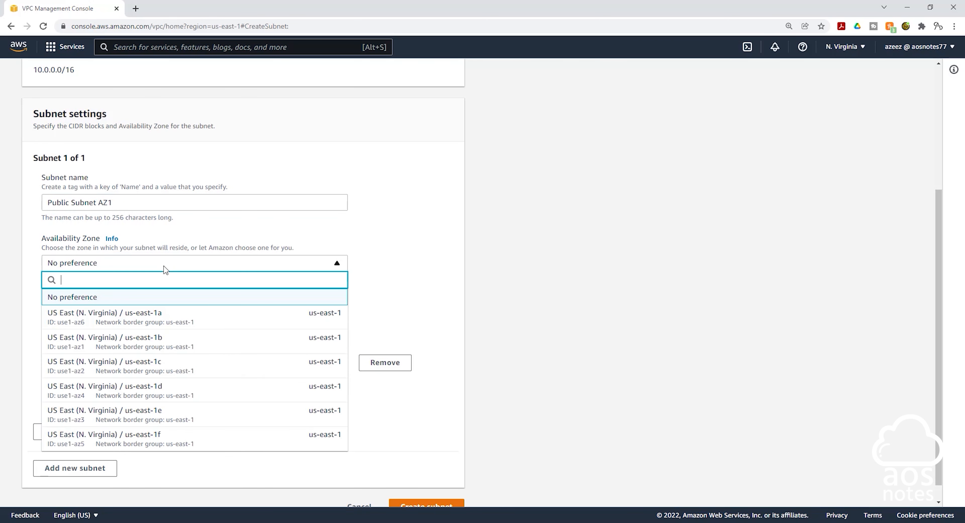
left_click(150, 311)
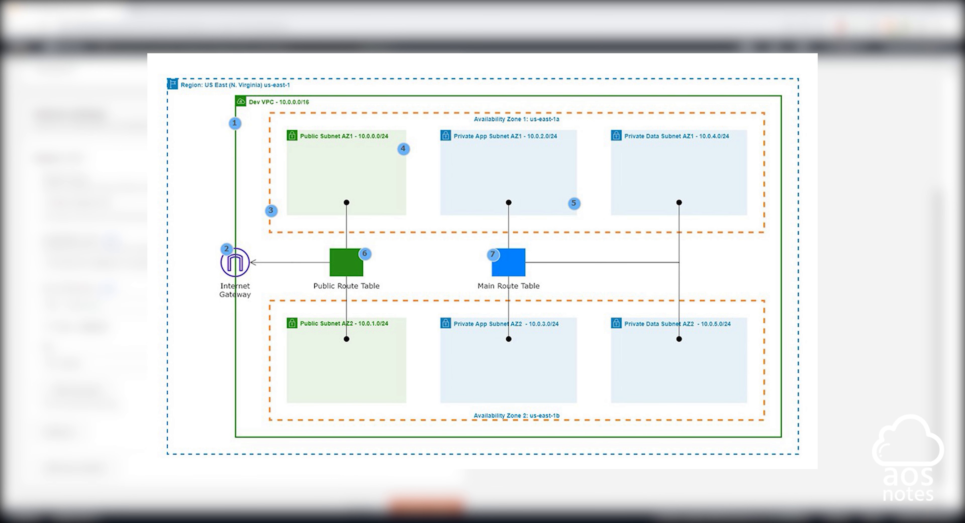
left_click(90, 305)
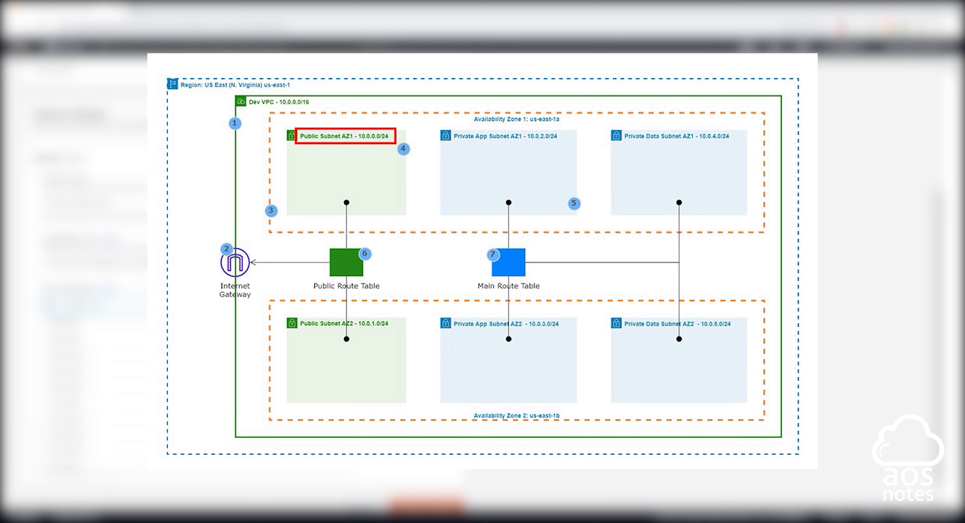
type("10.")
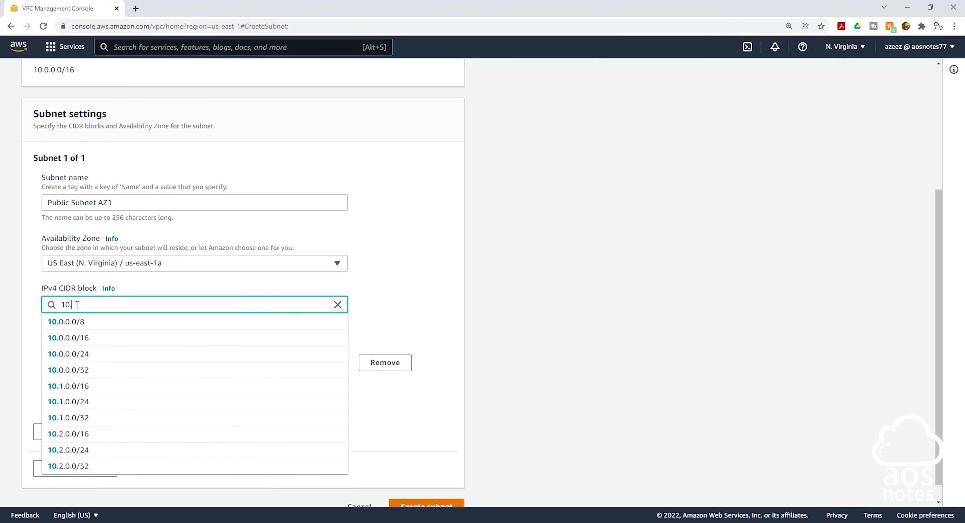
type("0.0.0/24")
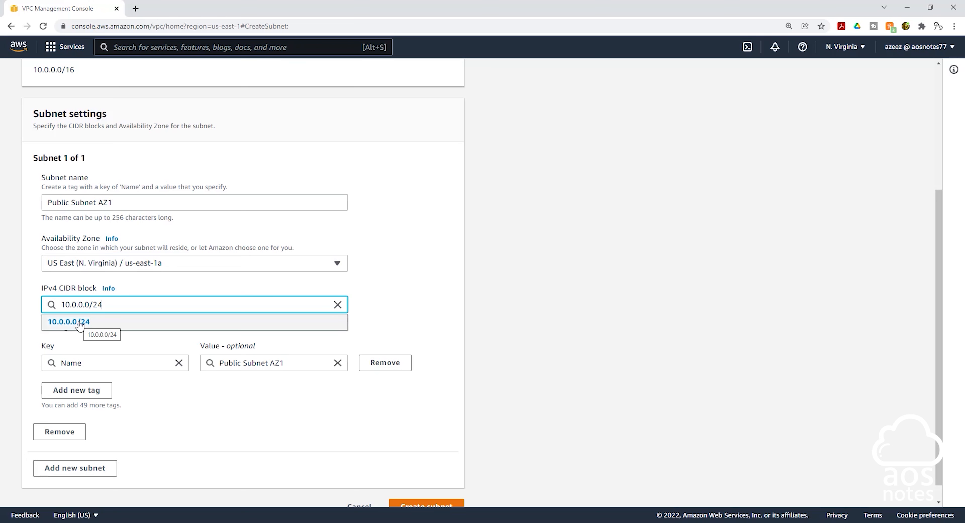
left_click(80, 324)
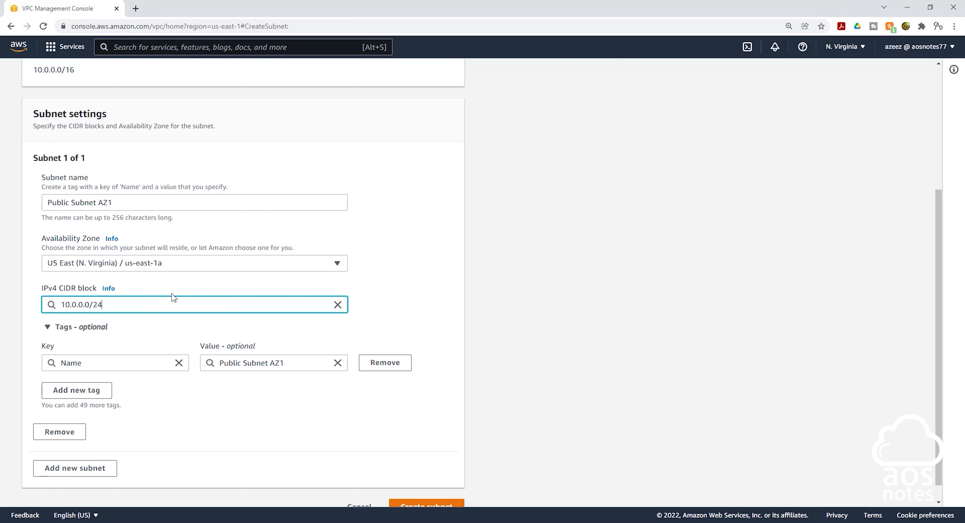
scroll(173, 296, "down", 1)
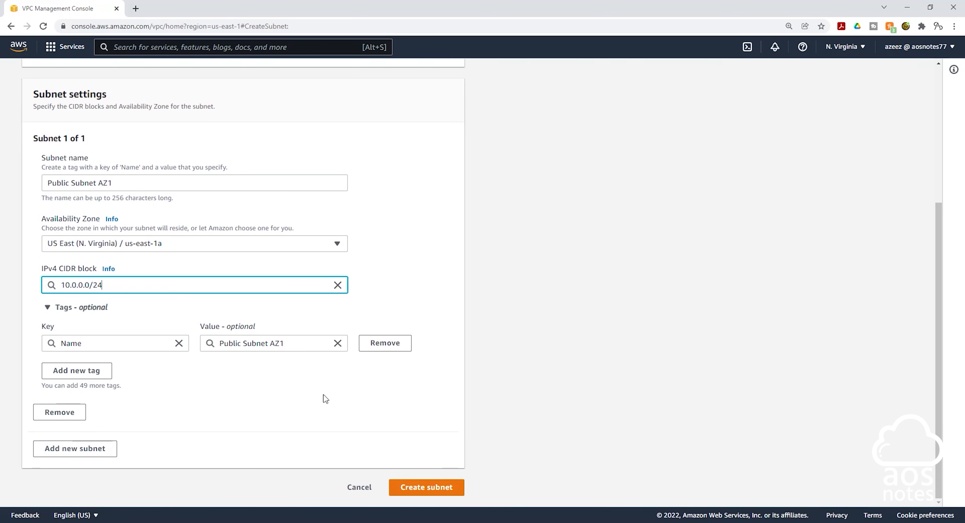
left_click(420, 488)
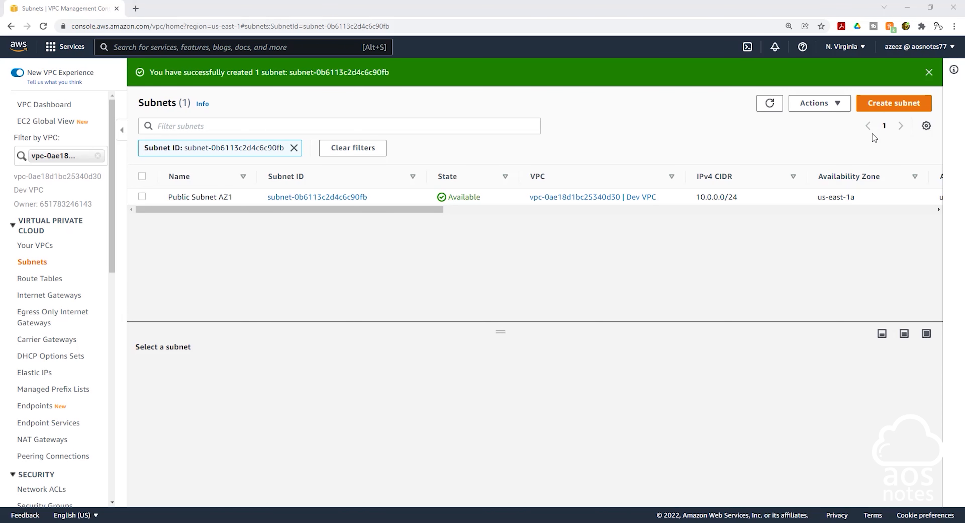
Start another subnet in Dev VPC and name it Public Subnet AZ2.
left_click(890, 111)
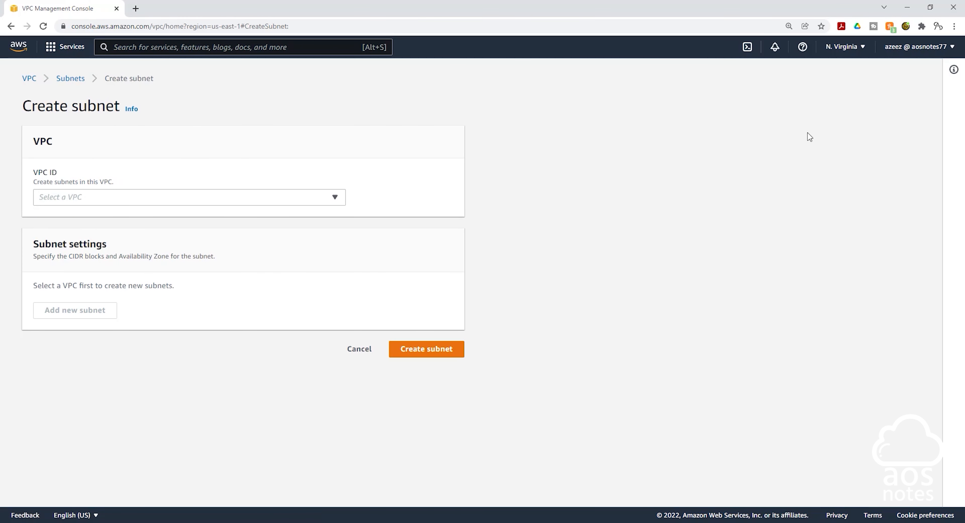
left_click(201, 202)
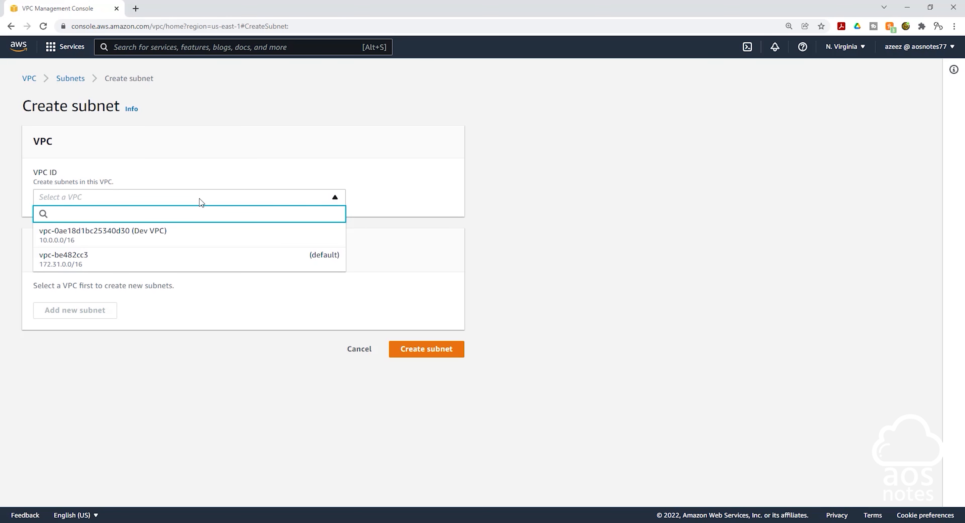
left_click(190, 238)
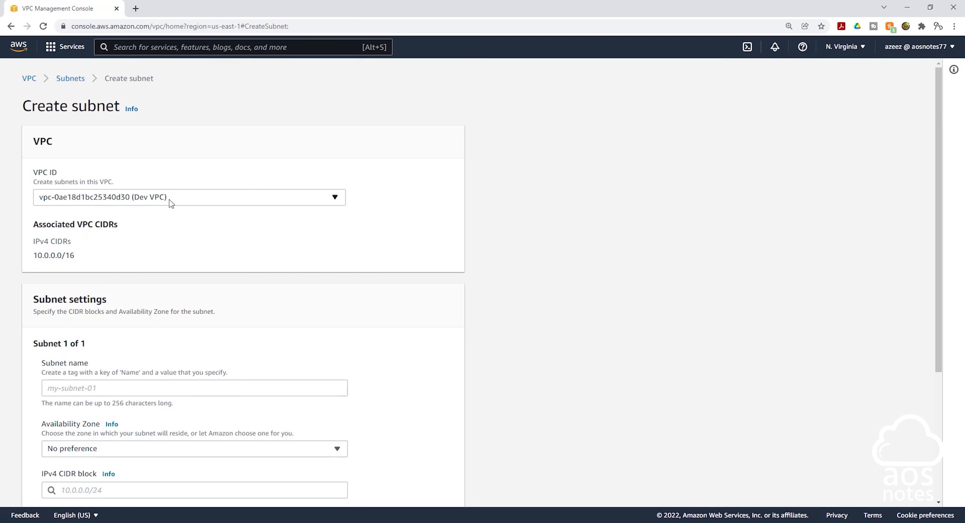
scroll(170, 204, "down", 5)
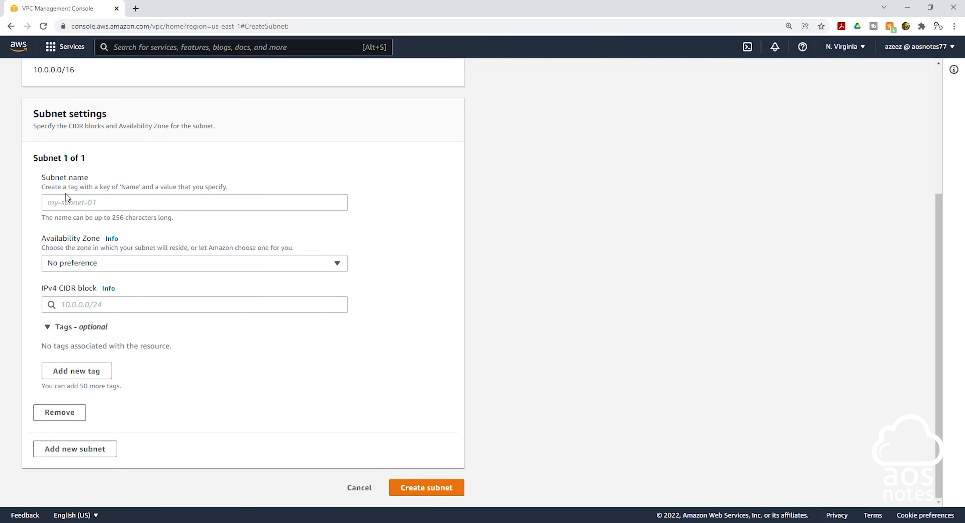
left_click(56, 203)
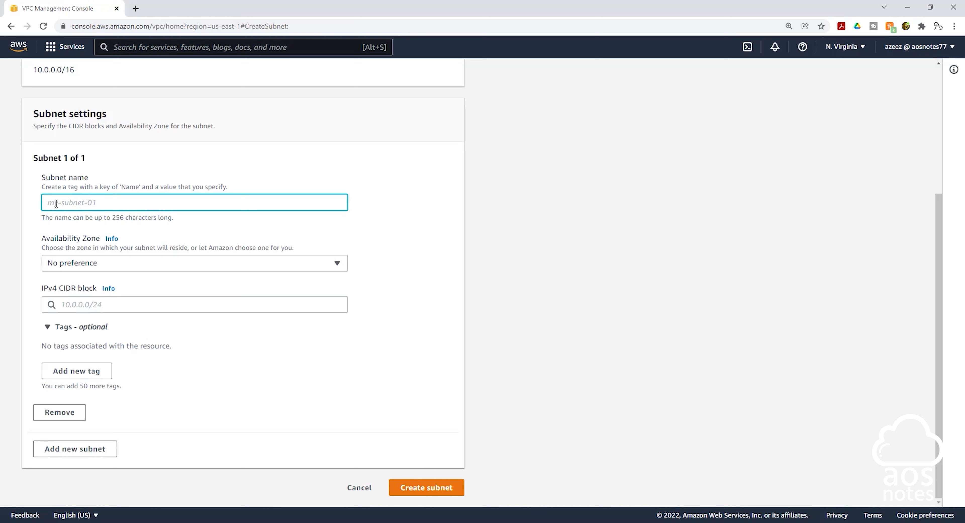
type("Public Subnet A")
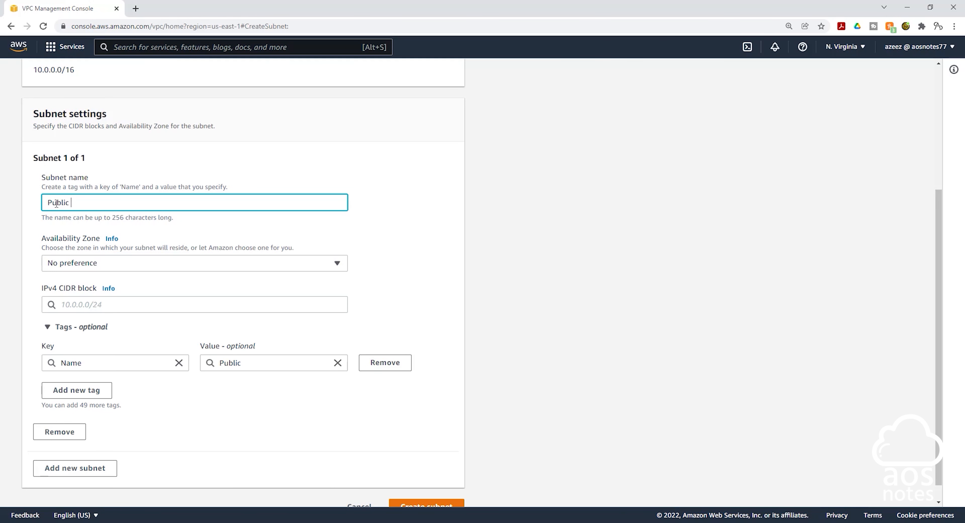
type("Z2")
Set Public Subnet AZ2 to availability zone us-east-1b with IPv4 CIDR block 10.0.1.0/24 and create the subnet.
left_click(86, 263)
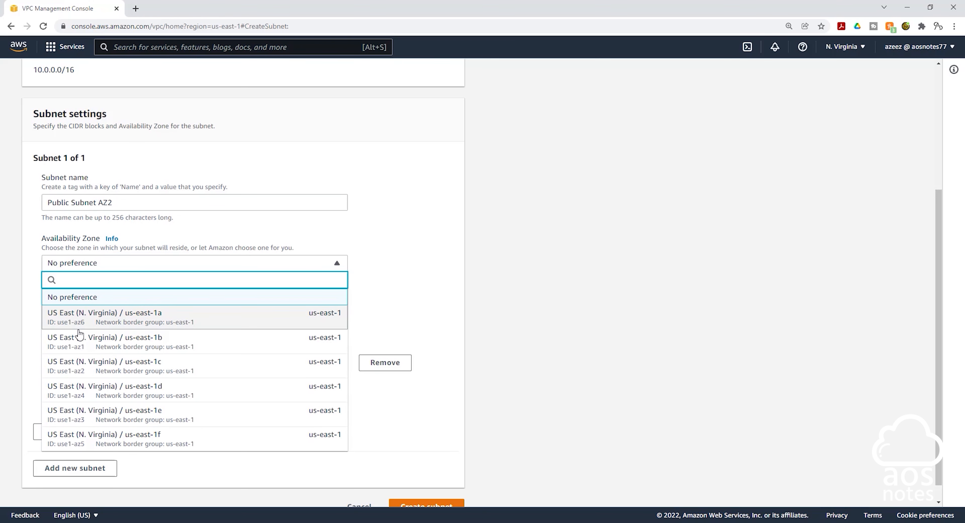
left_click(79, 340)
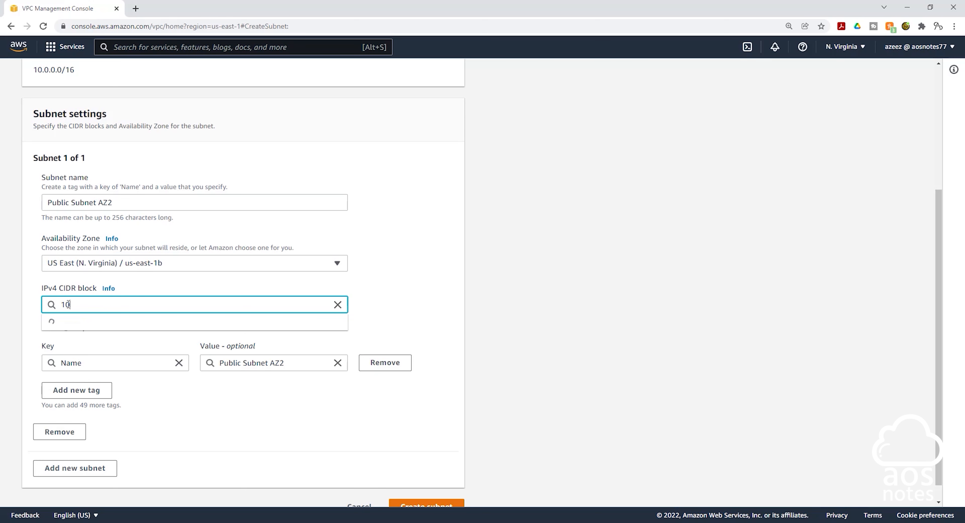
type(".0.1.0/24")
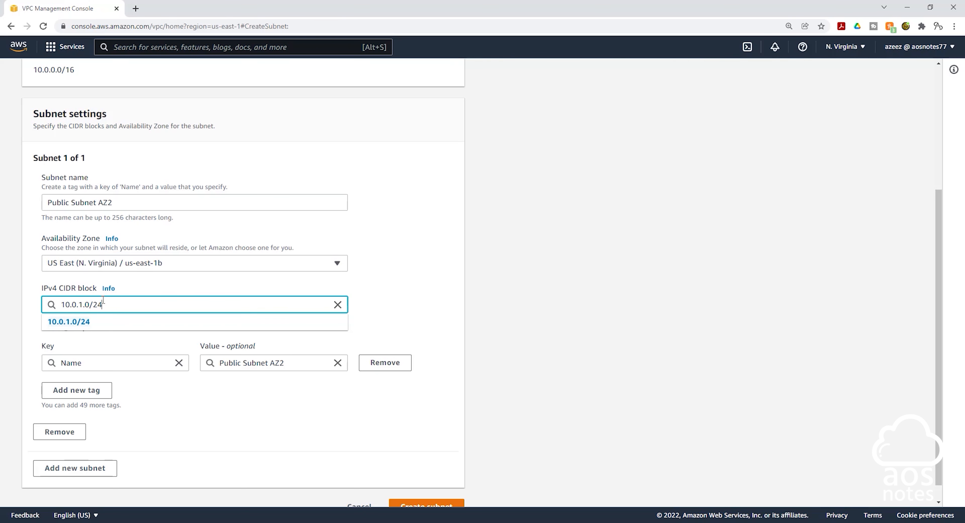
left_click(75, 322)
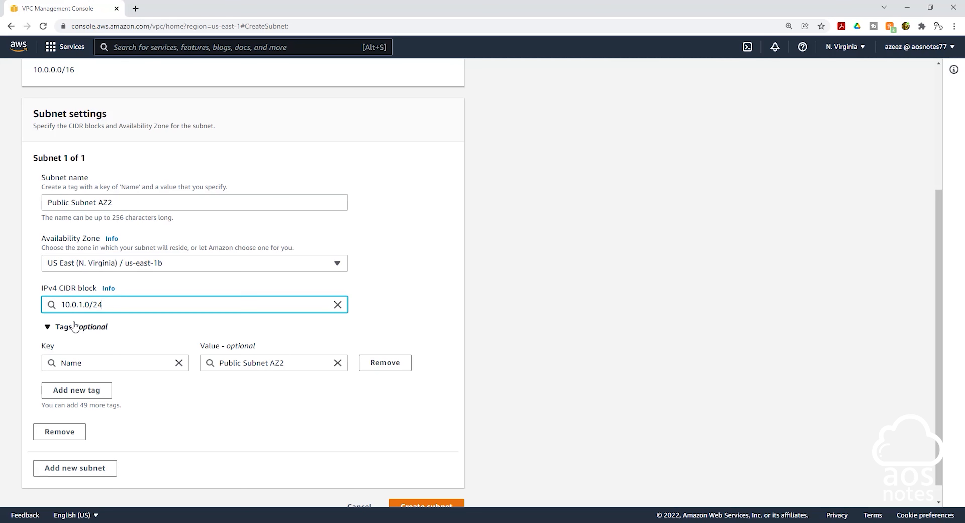
scroll(90, 322, "down", 1)
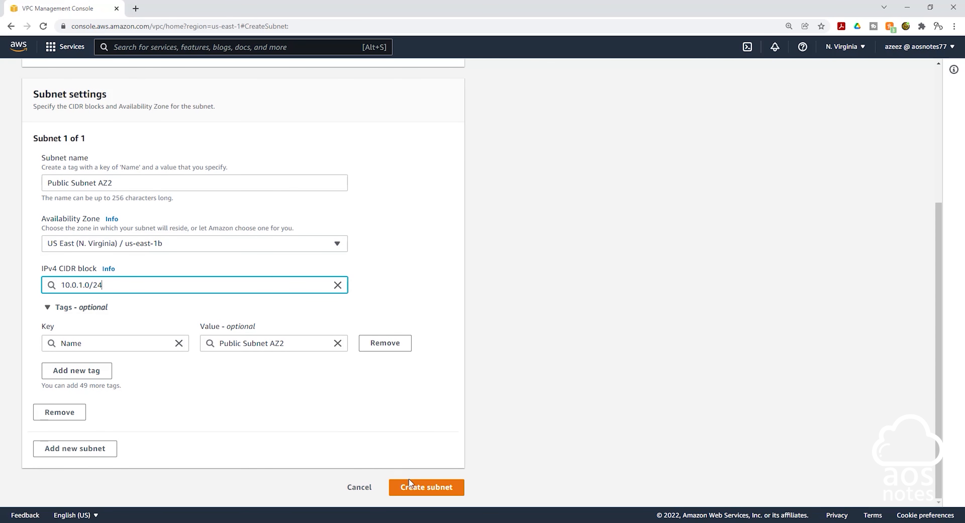
left_click(414, 489)
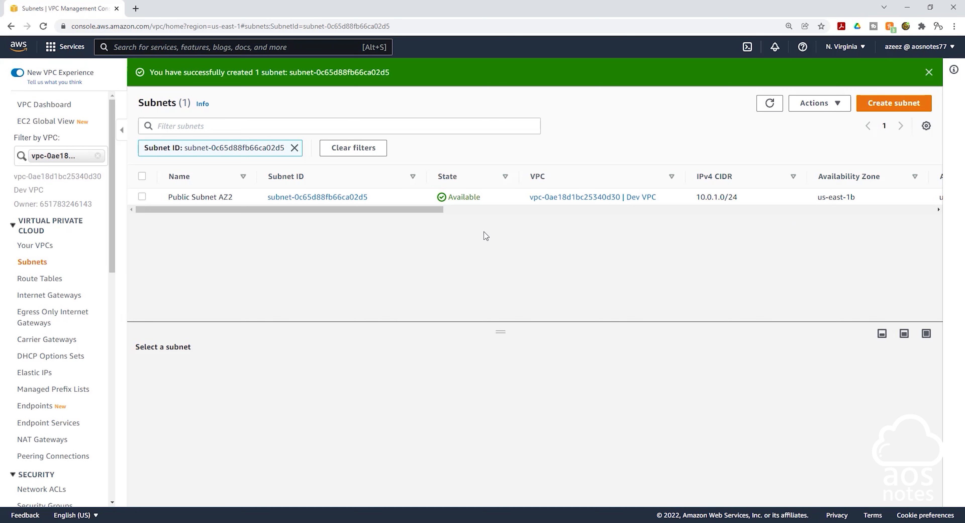
Clear the subnet ID filter and filter the subnet list by Dev VPC again.
left_click(363, 155)
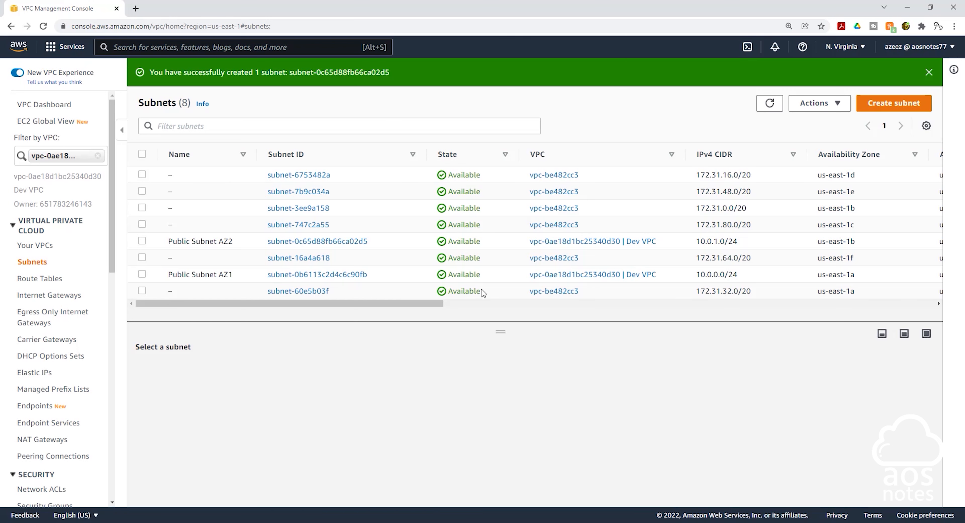
left_click(97, 156)
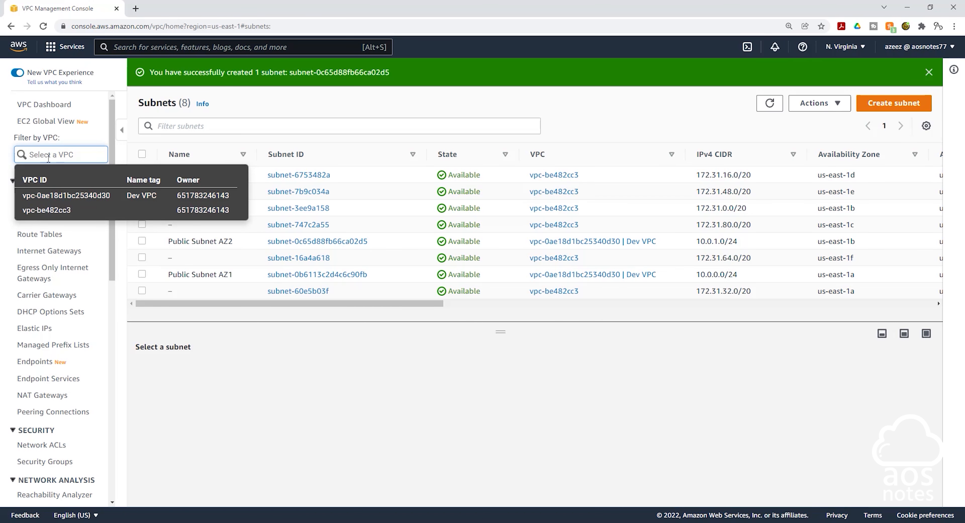
left_click(84, 201)
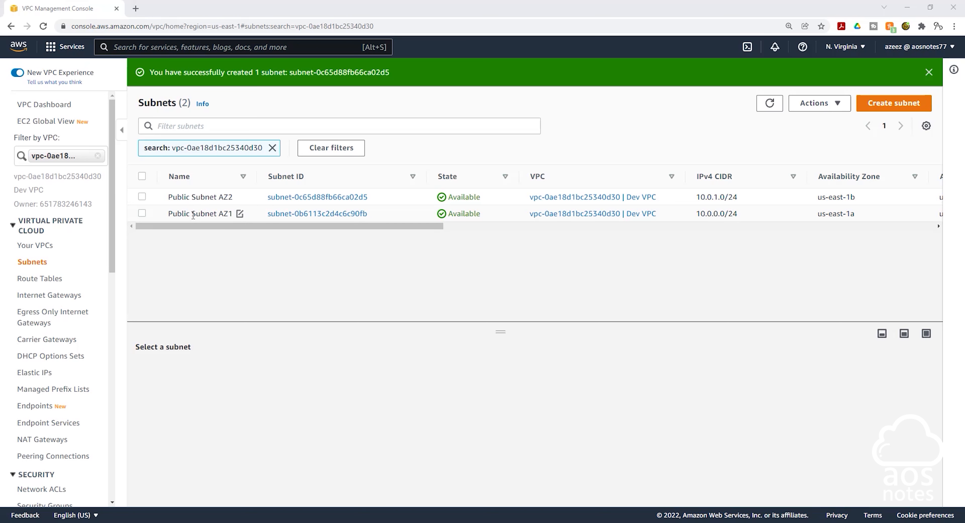
Enable auto-assign public IPv4 address for Public Subnet AZ1, save the setting, and deselect the subnet.
left_click(142, 213)
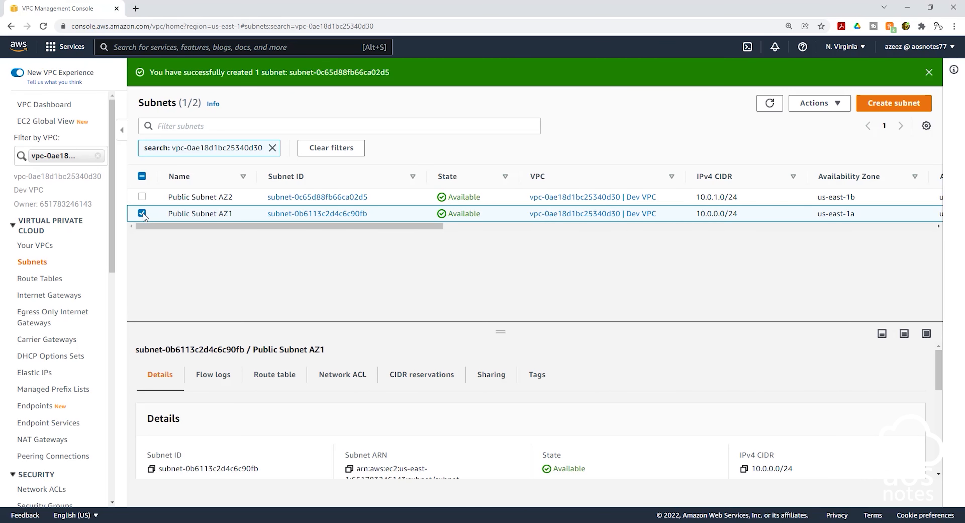
left_click(820, 109)
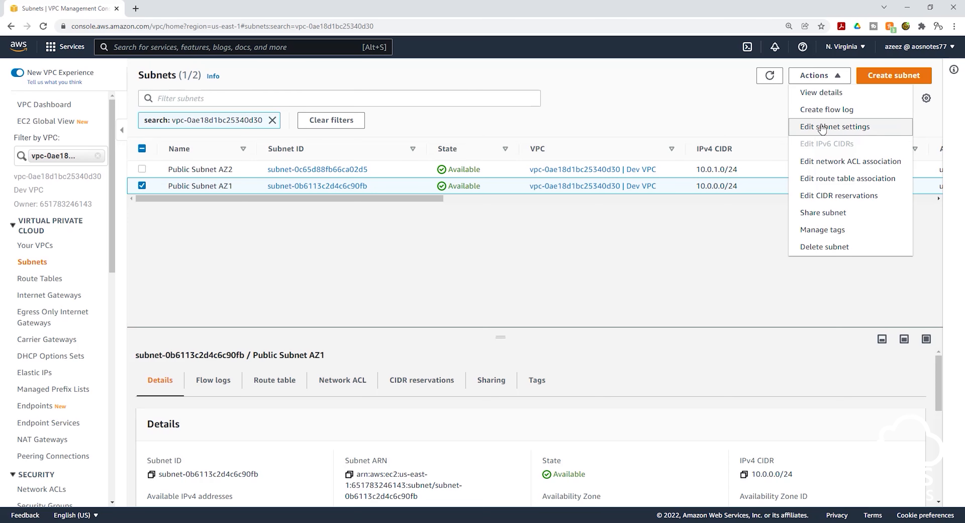
left_click(822, 128)
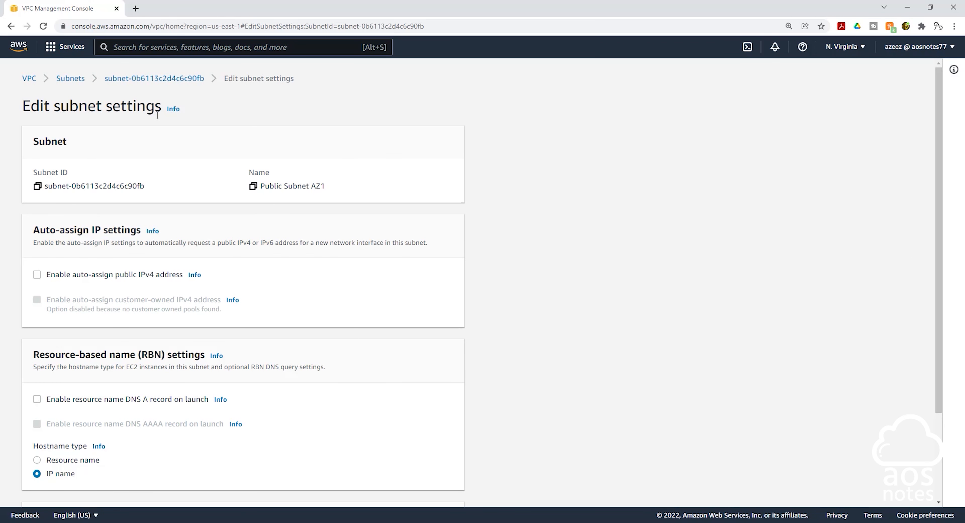
left_click(36, 276)
scroll(243, 178, "down", 3)
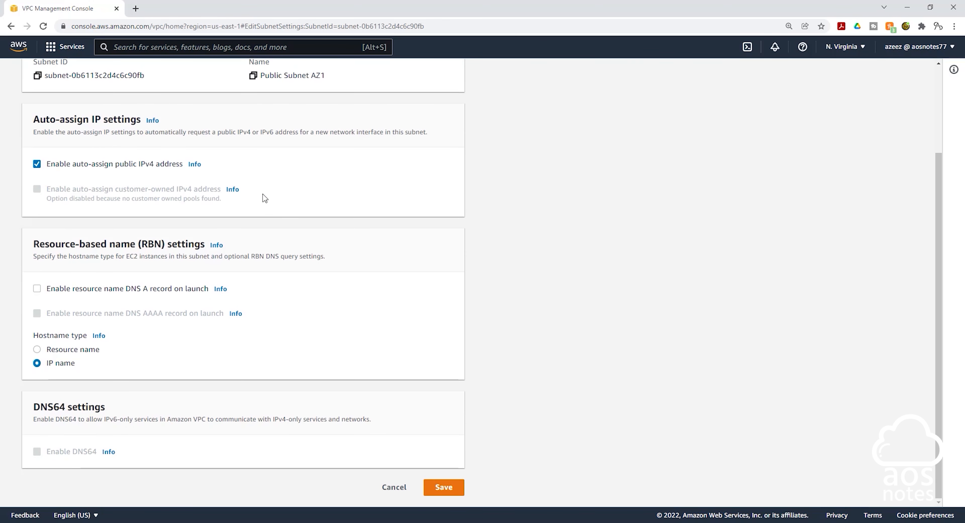
left_click(454, 489)
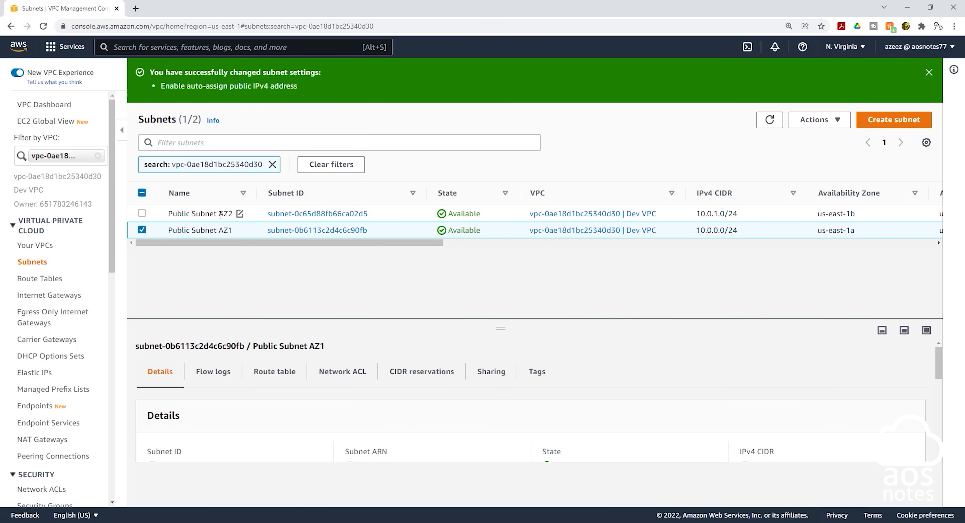
left_click(142, 231)
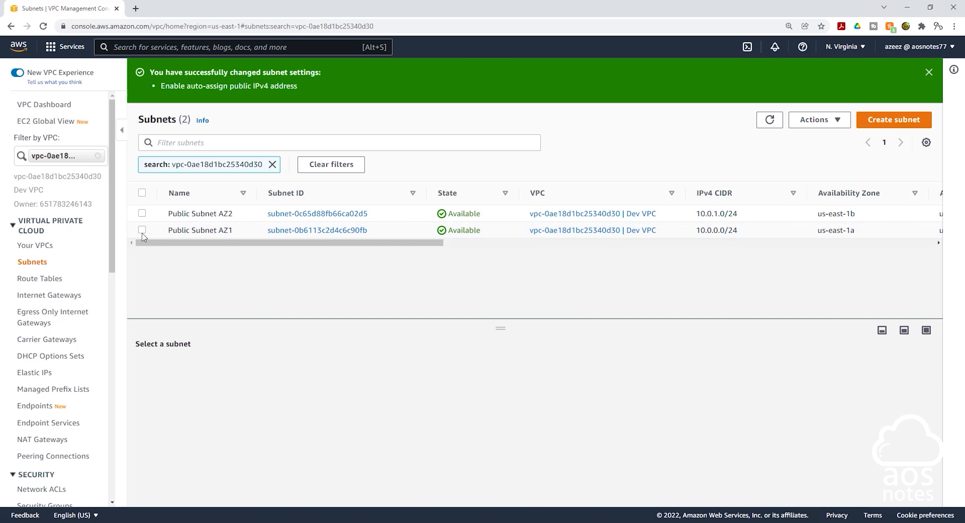
Enable auto-assign public IPv4 address for Public Subnet AZ2 and save the setting.
left_click(142, 214)
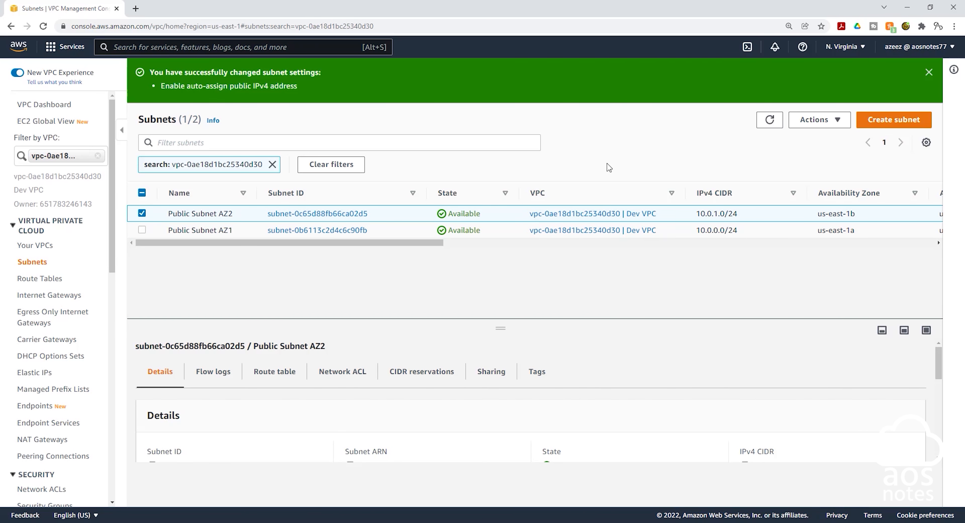
left_click(813, 123)
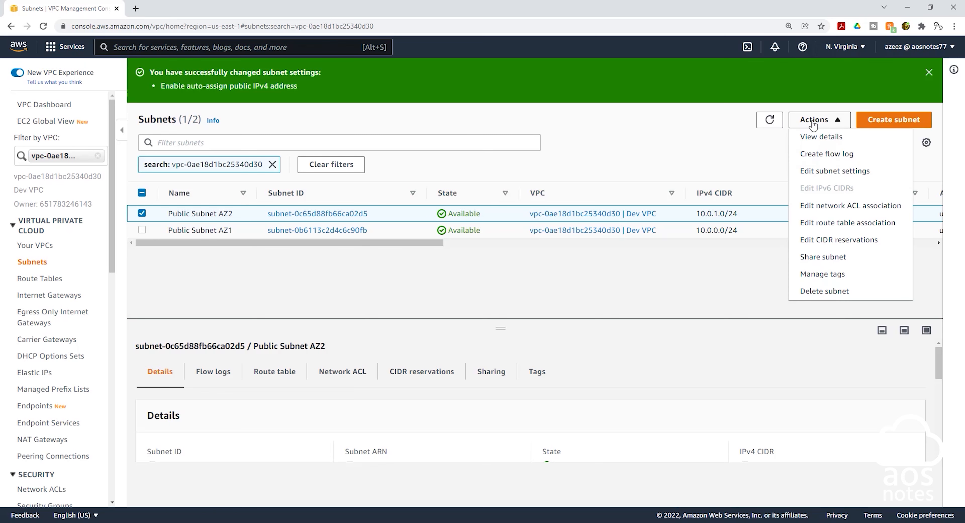
left_click(816, 174)
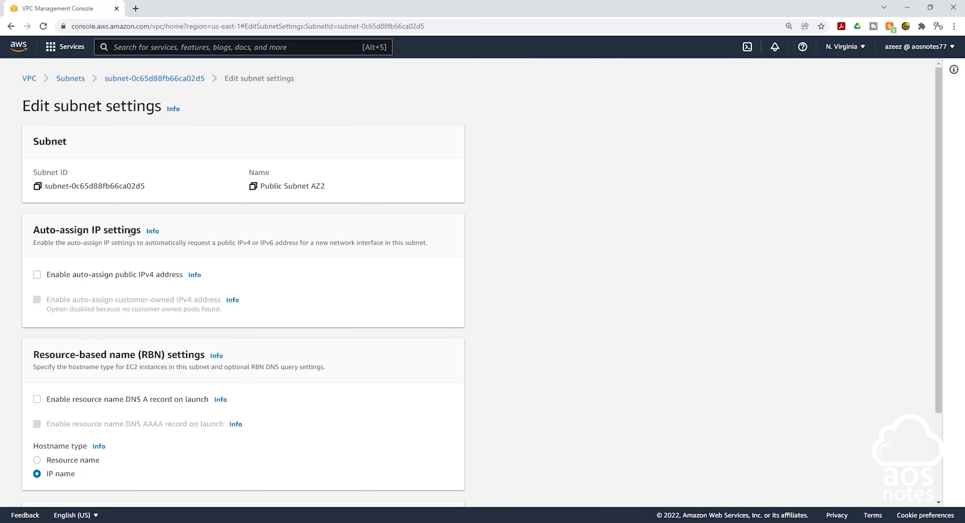
left_click(37, 275)
scroll(297, 254, "down", 3)
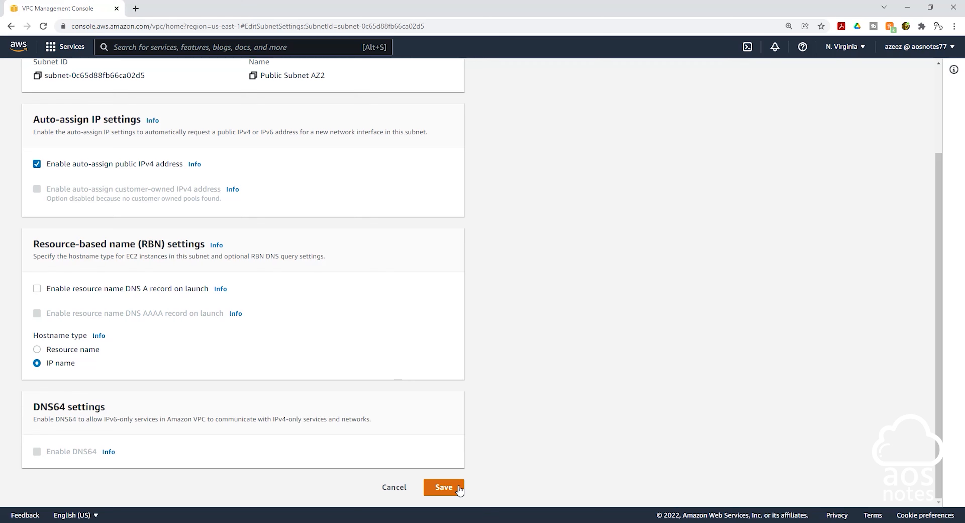
left_click(459, 487)
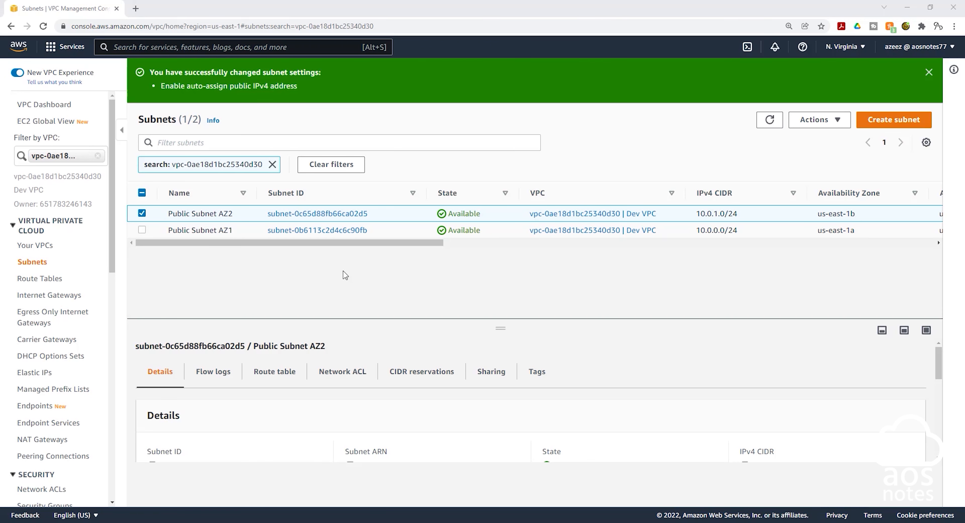
Go to the route tables and filter the list by Dev VPC.
left_click(47, 279)
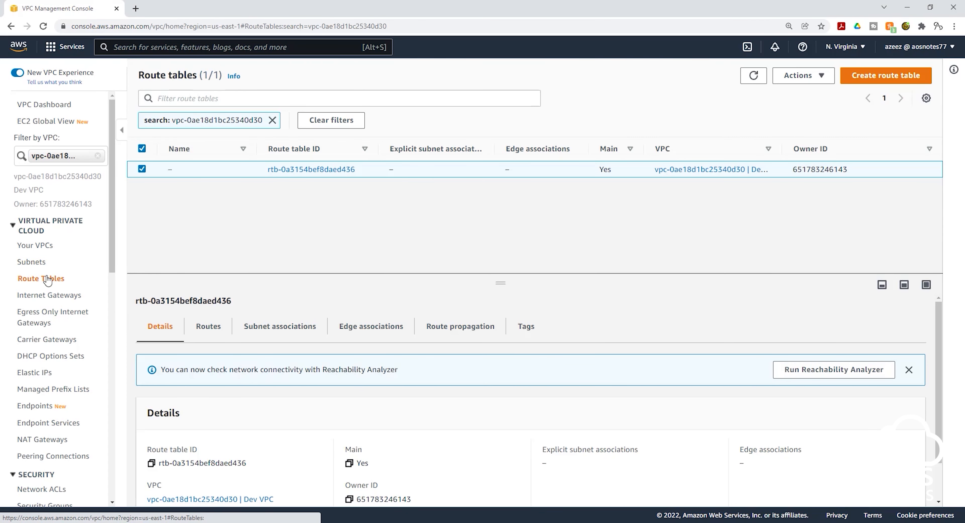
left_click(83, 161)
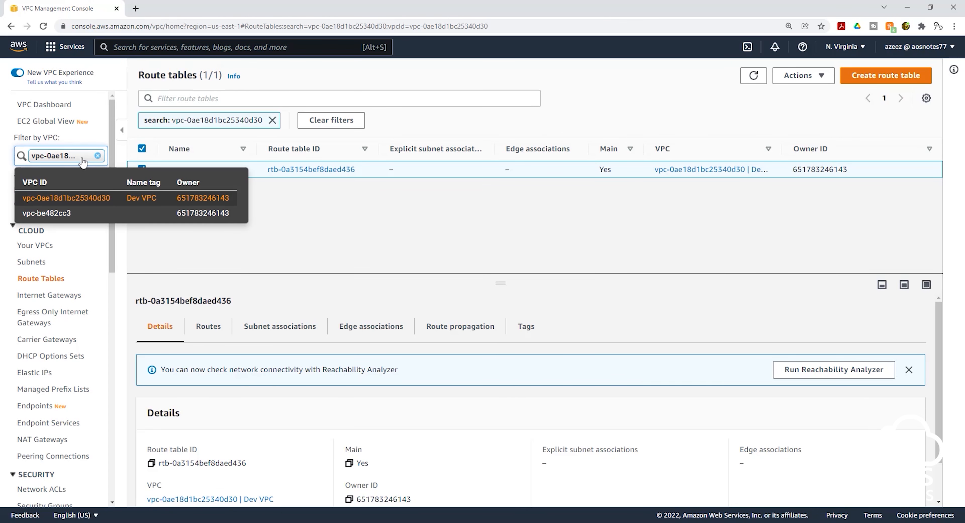
left_click(103, 198)
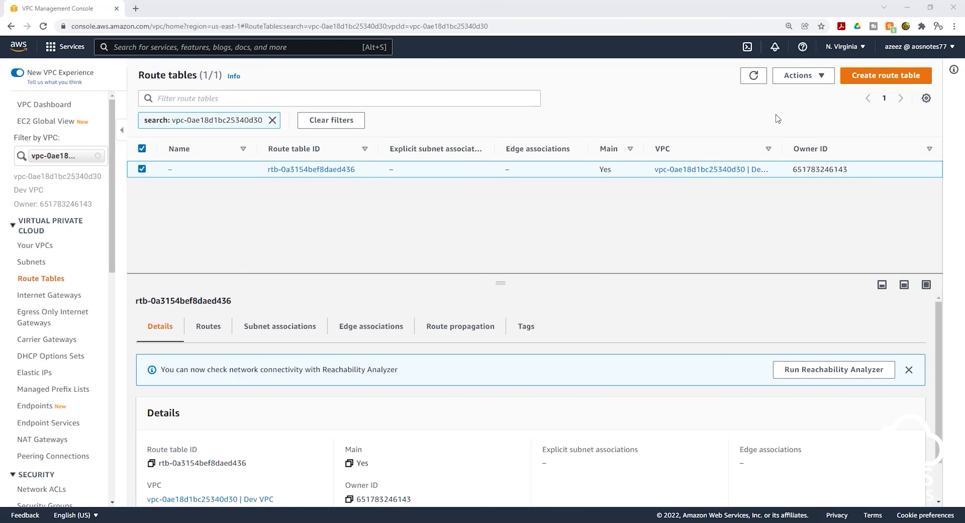
Create a route table named Public Route Table in Dev VPC.
left_click(859, 80)
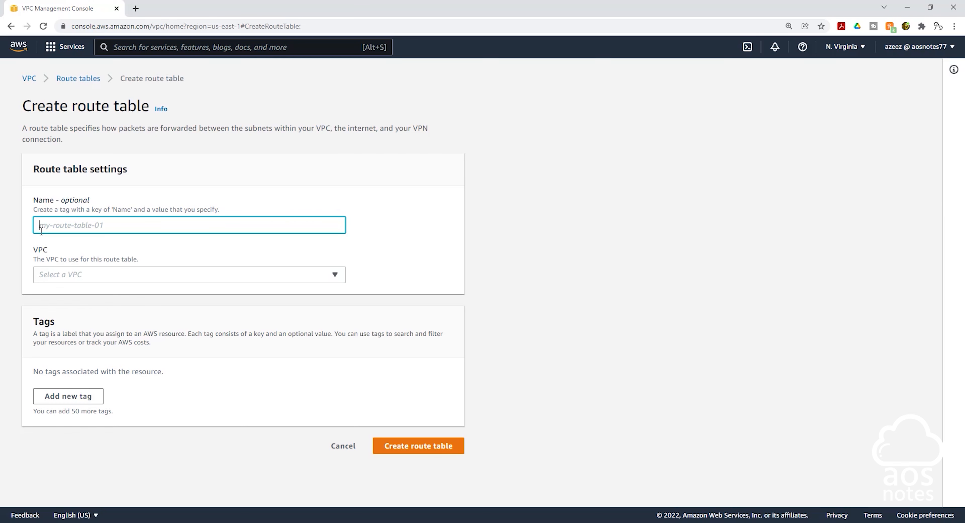
type("Publi")
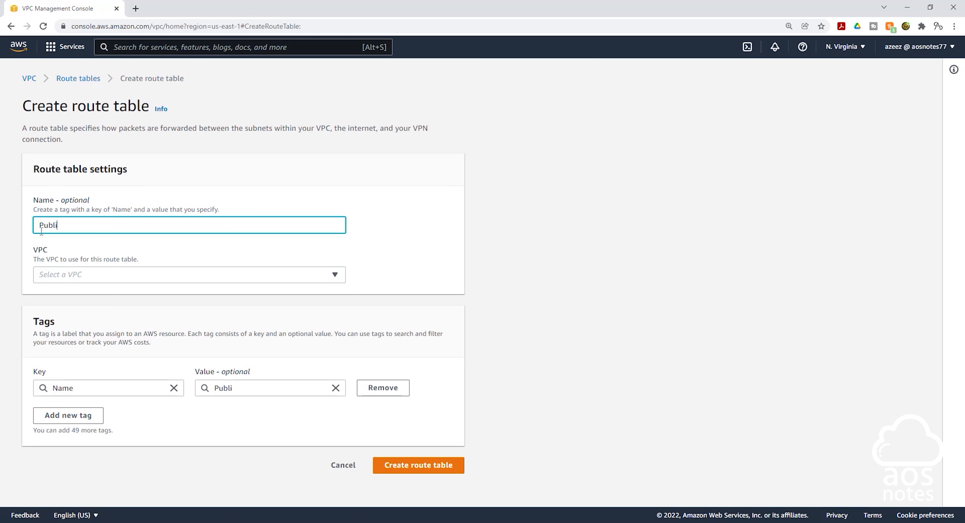
type("c Route Table")
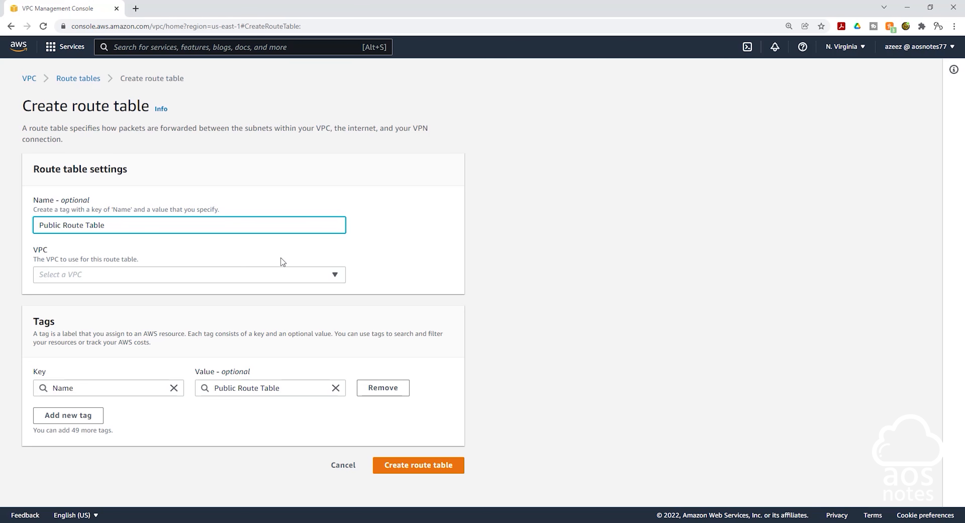
left_click(286, 278)
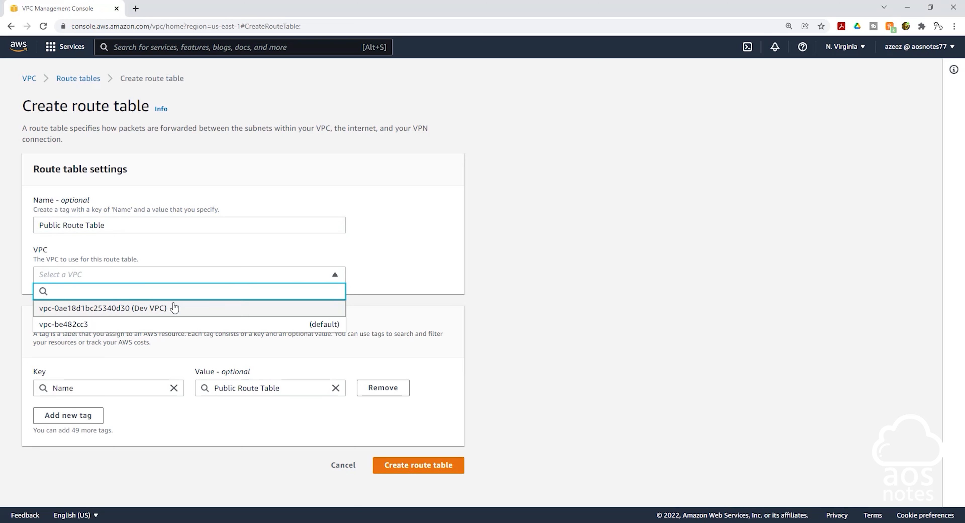
left_click(169, 313)
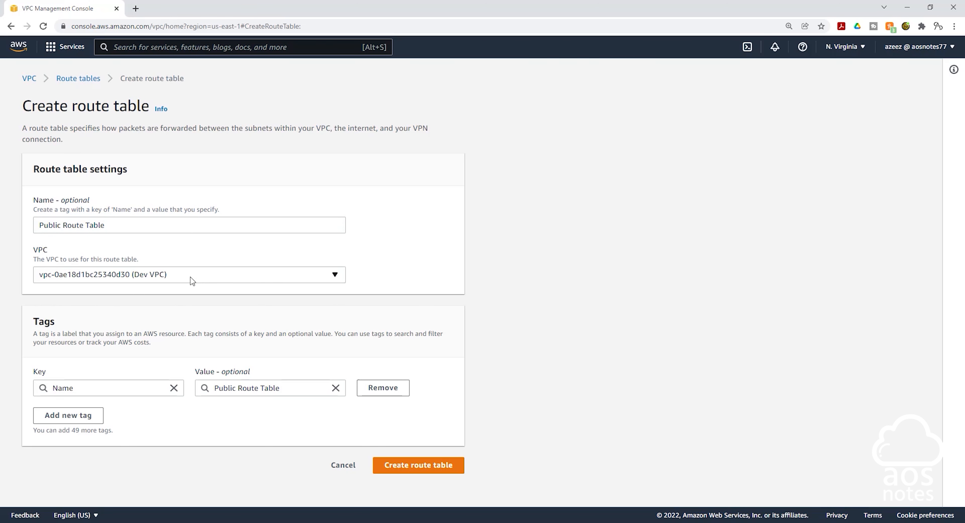
left_click(398, 466)
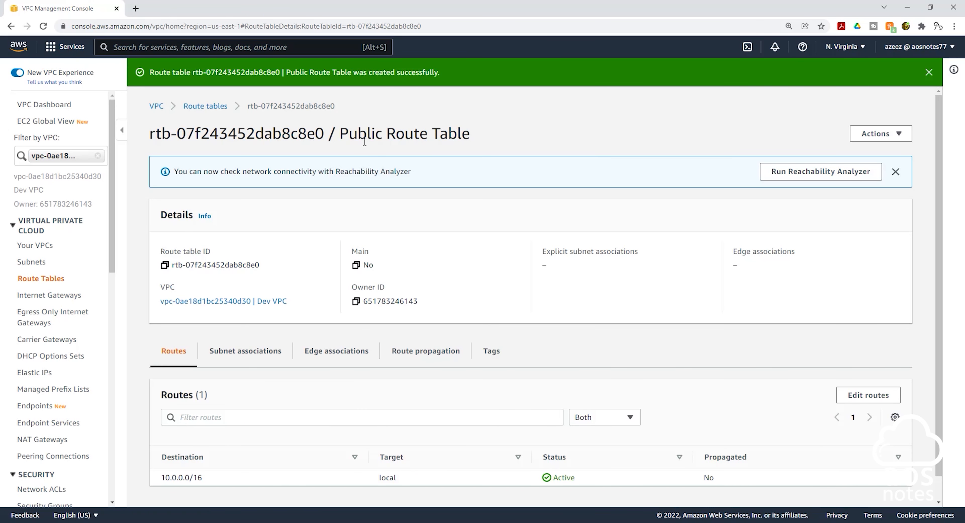
left_click_drag(341, 132, 474, 136)
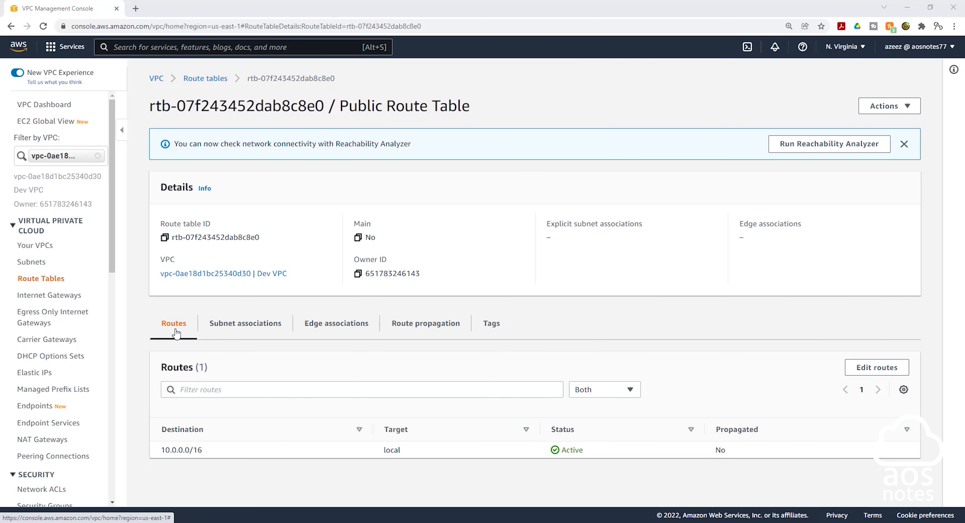
Add a route to Public Route Table with destination 0.0.0.0/0 and Dev Internet Gateway as target, and save the changes.
left_click(873, 370)
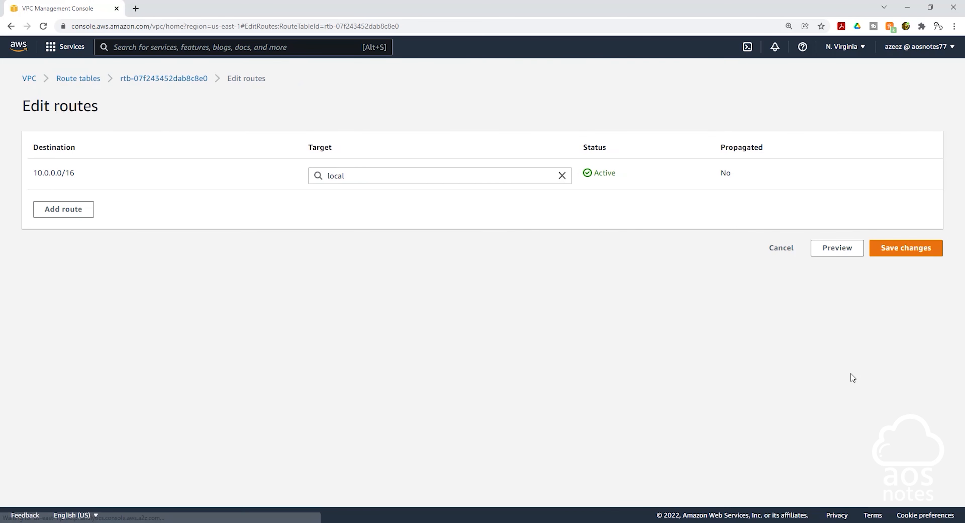
left_click(78, 205)
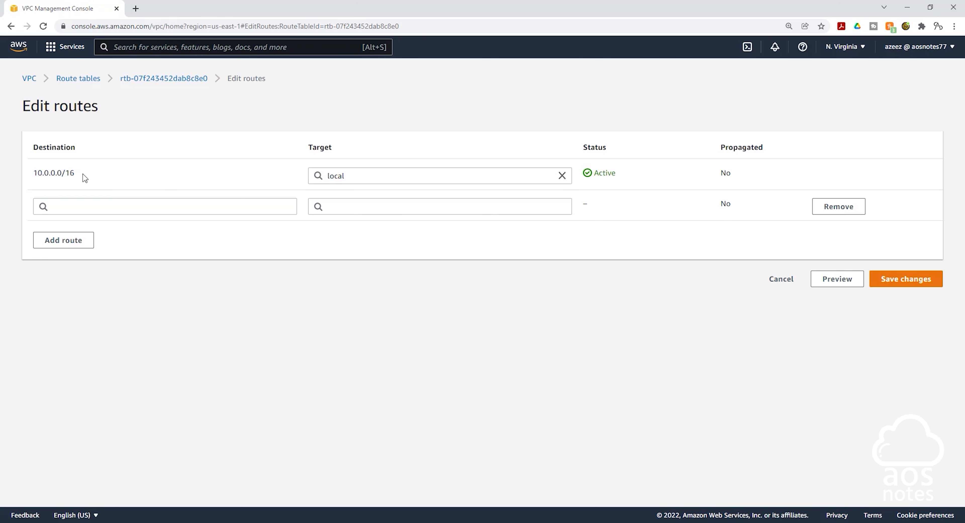
left_click(56, 205)
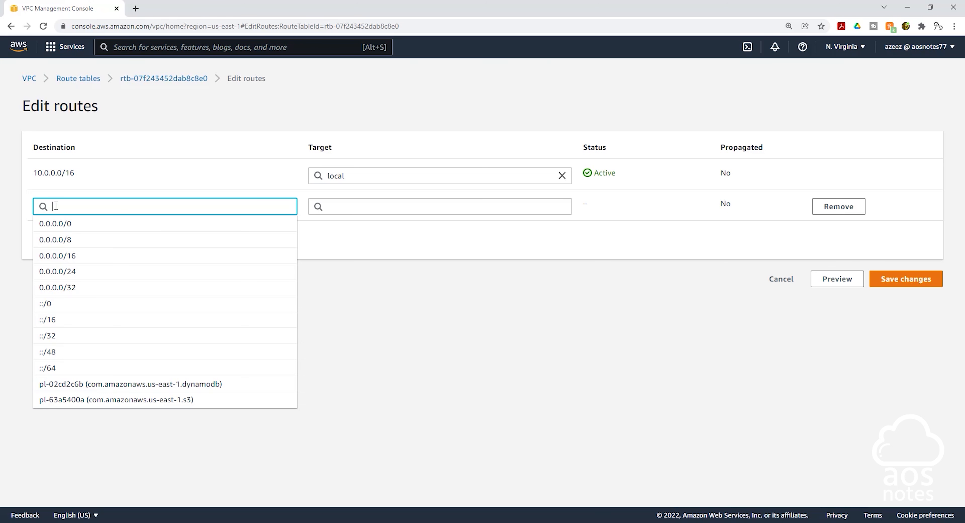
type("0")
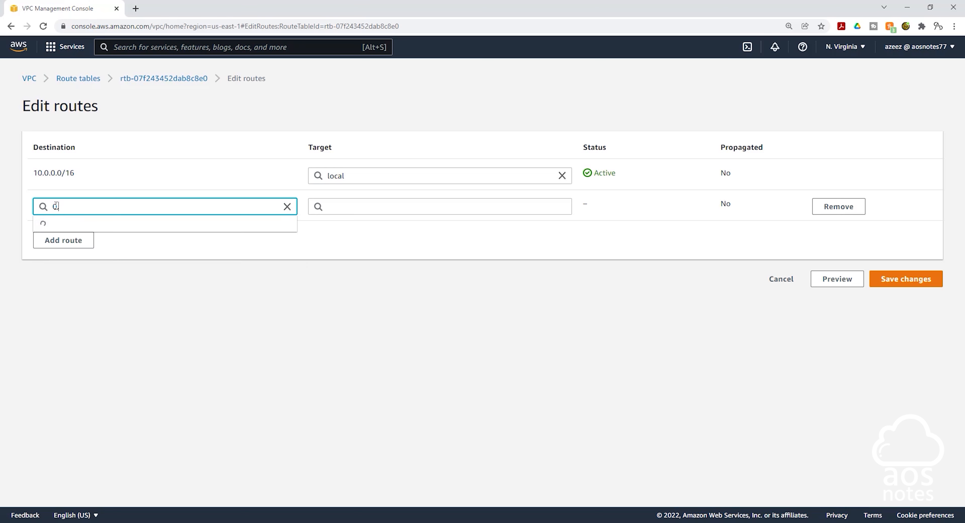
type(".0.0/0")
left_click(50, 225)
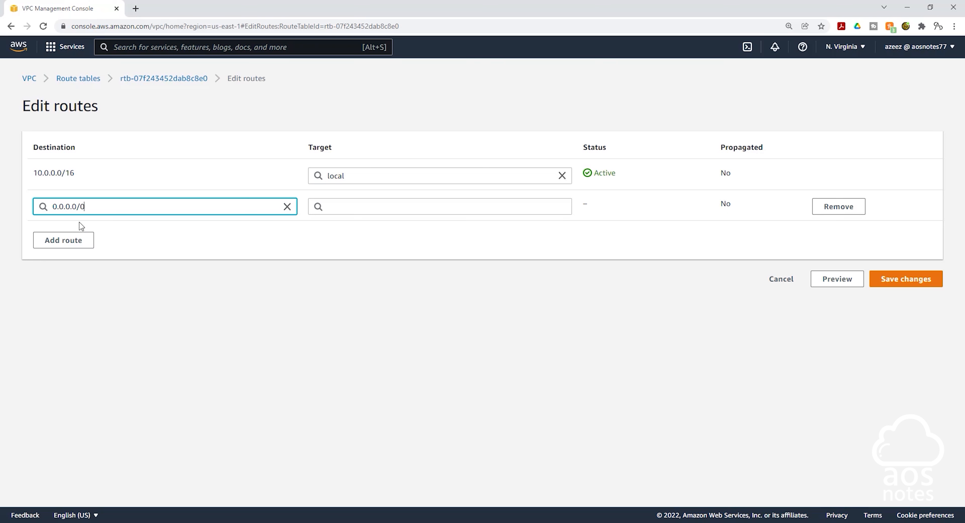
left_click(342, 203)
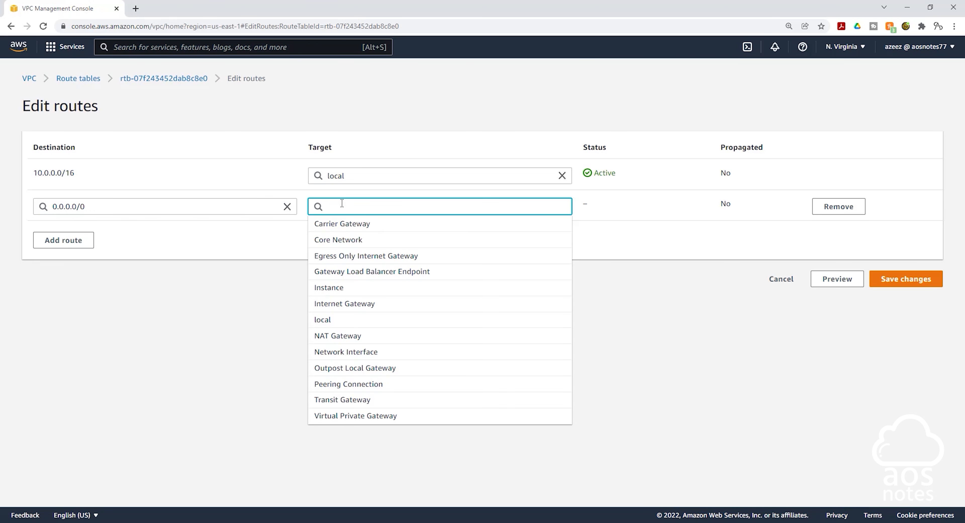
left_click(344, 304)
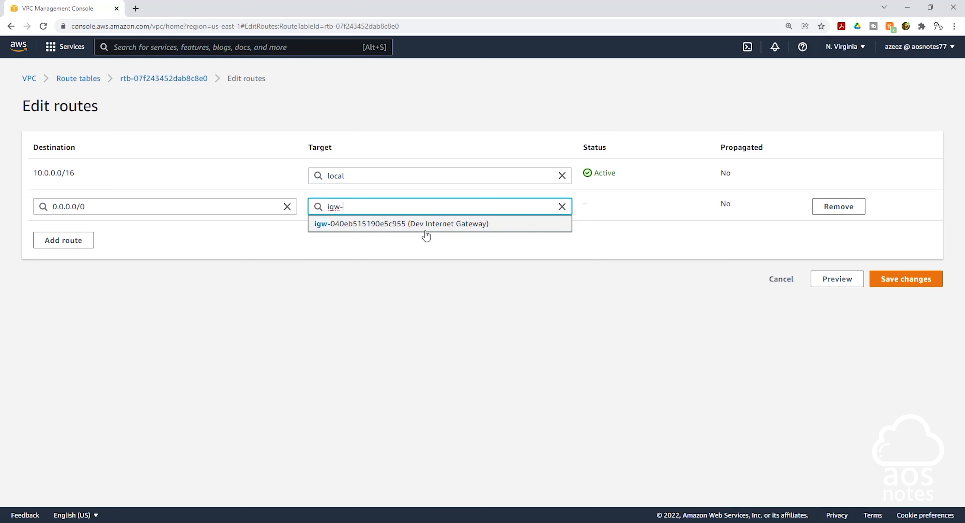
left_click(412, 224)
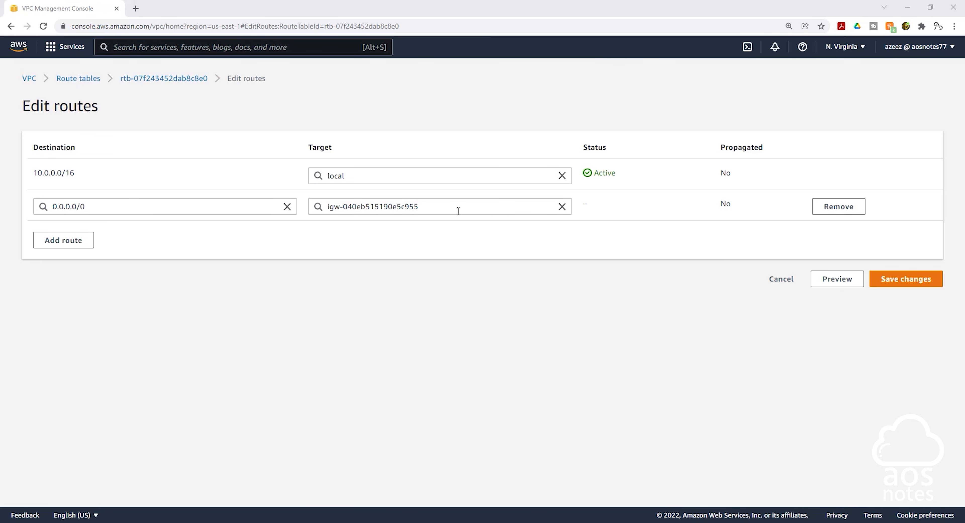
left_click(910, 279)
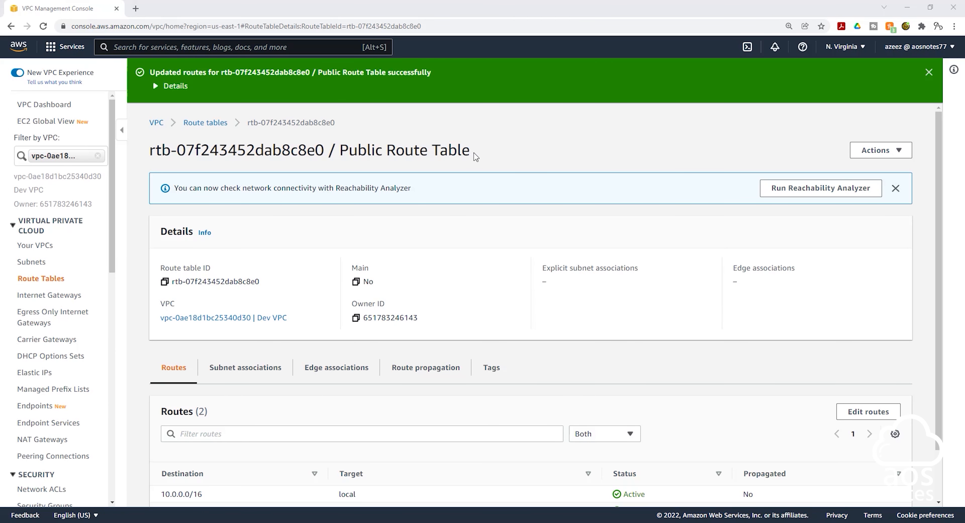
Associate Public Subnet AZ1 and Public Subnet AZ2 with Public Route Table, save, and review its subnet associations.
scroll(460, 157, "down", 2)
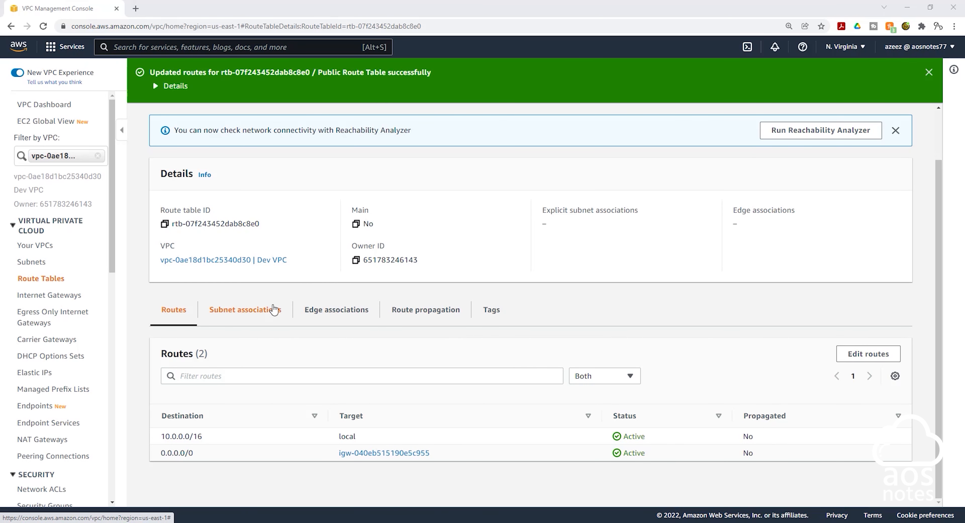
scroll(285, 349, "up", 2)
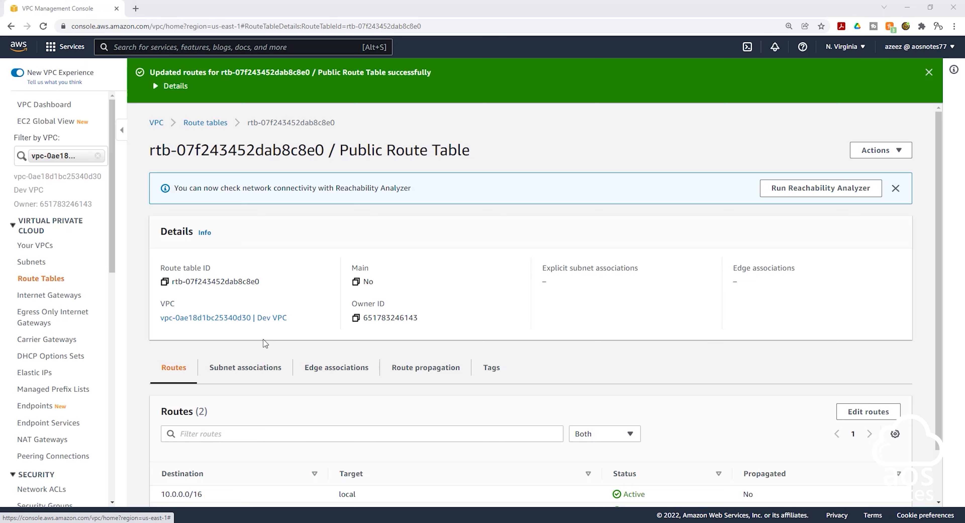
left_click(250, 372)
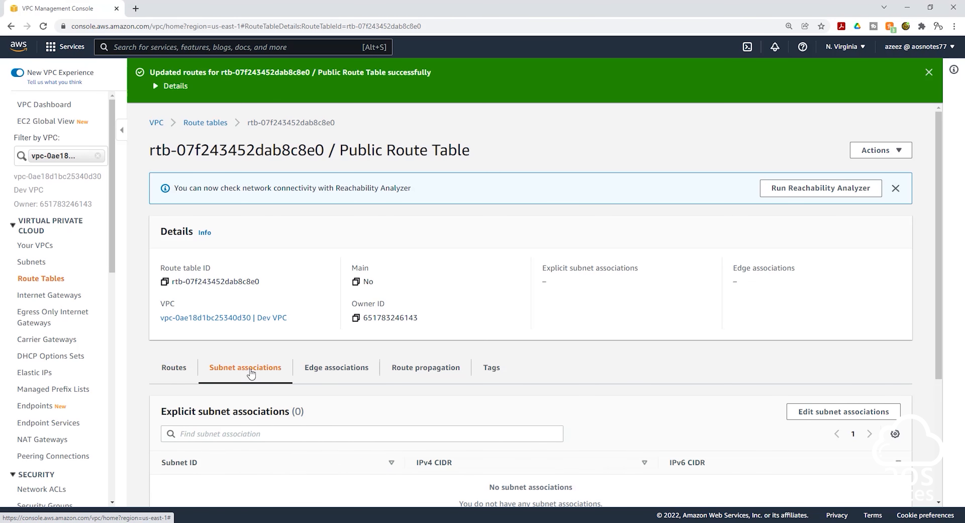
left_click(804, 412)
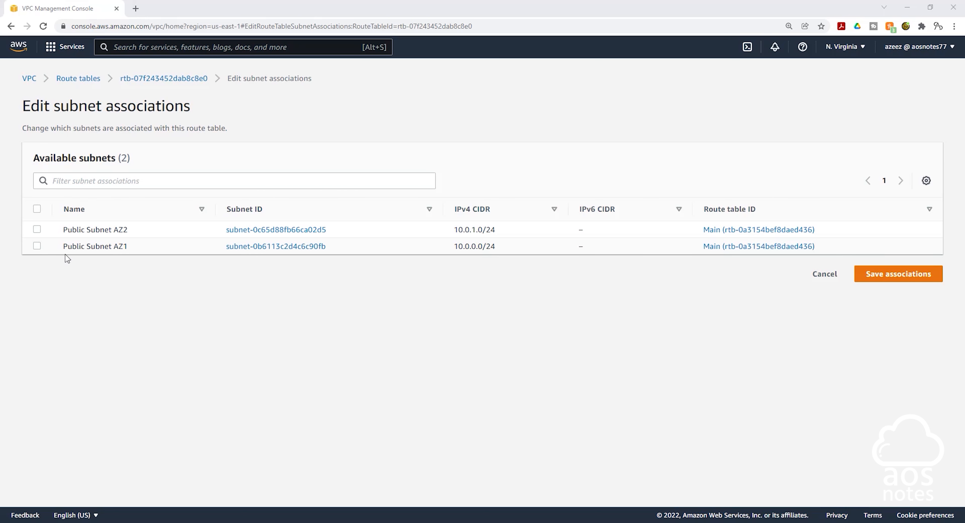
left_click(37, 245)
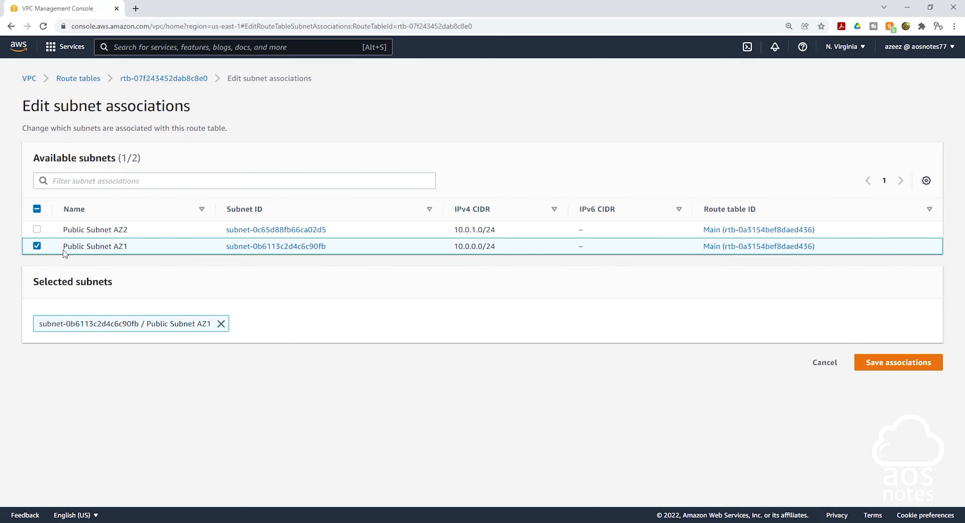
left_click(37, 229)
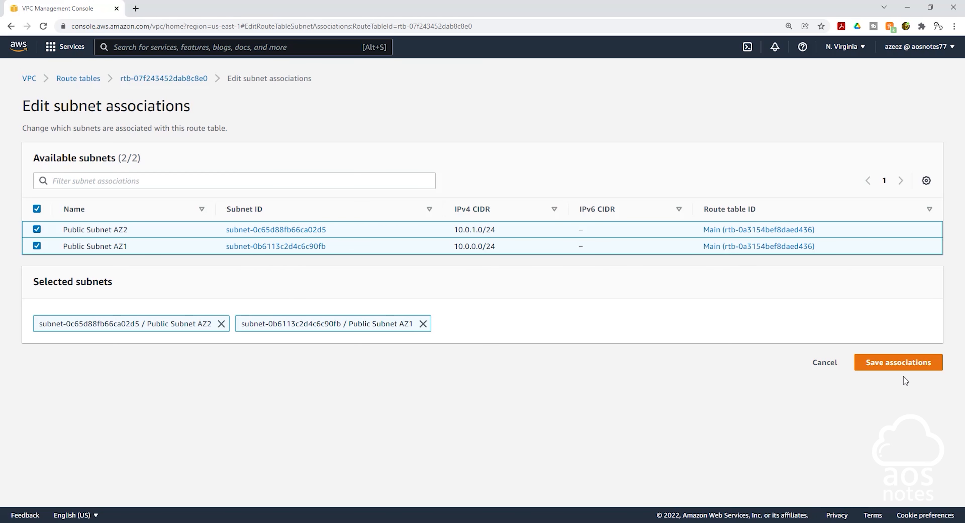
left_click(907, 368)
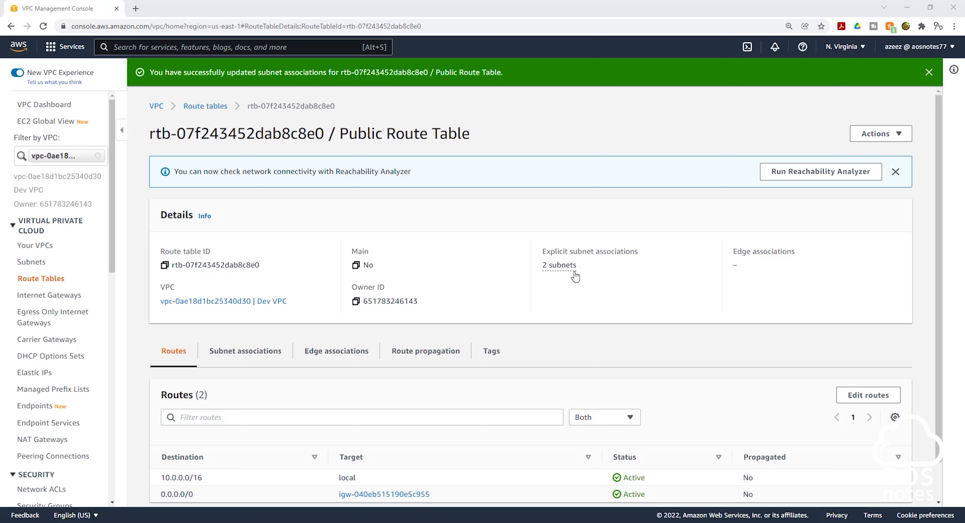
left_click(248, 352)
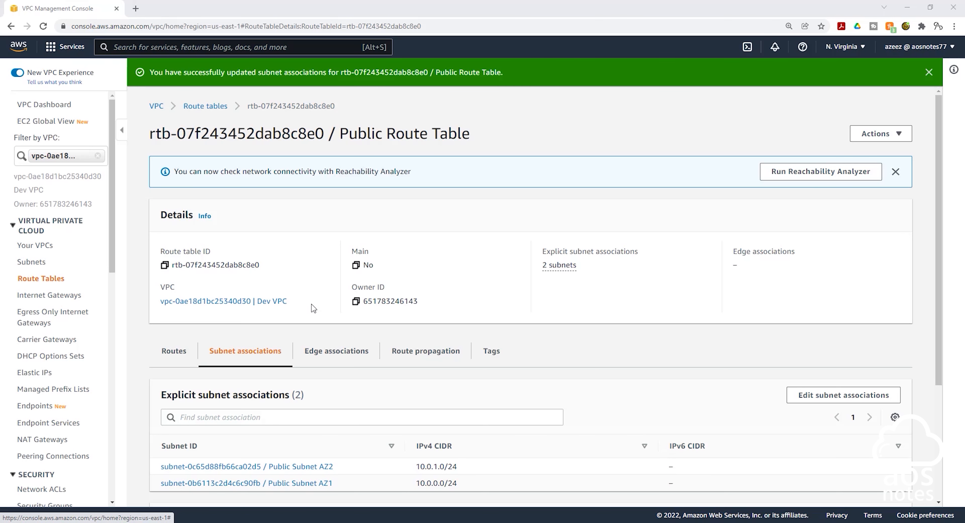
Go to the subnets and start a new subnet in Dev VPC named Private App Subnet AZ1.
left_click(34, 262)
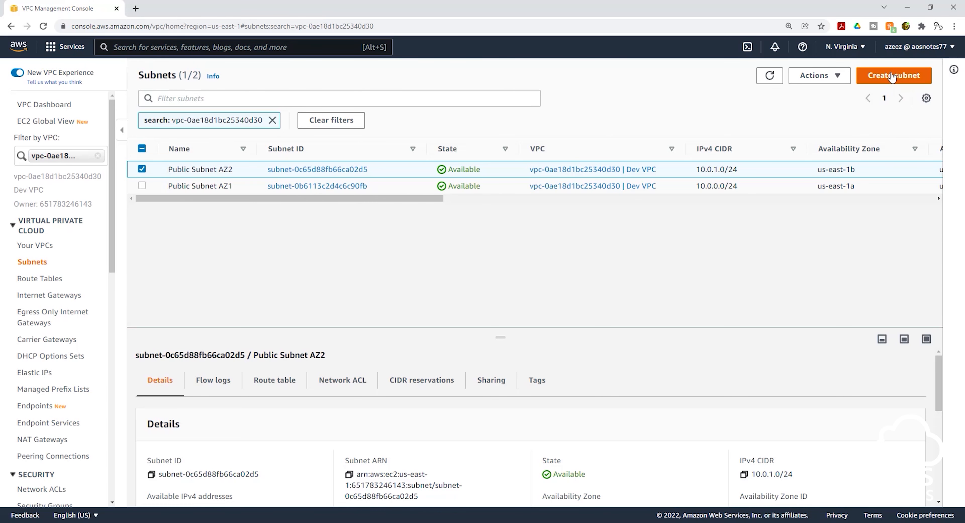
left_click(891, 73)
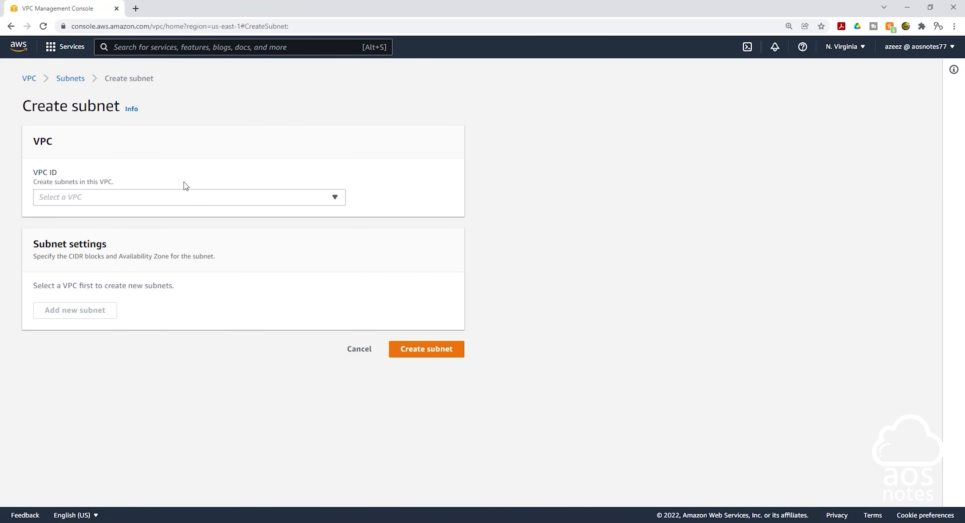
left_click(169, 201)
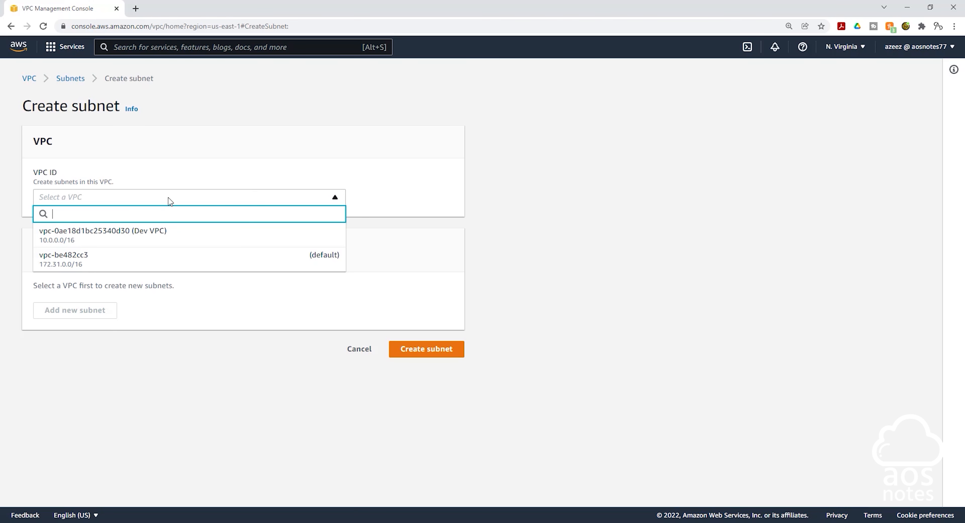
left_click(159, 235)
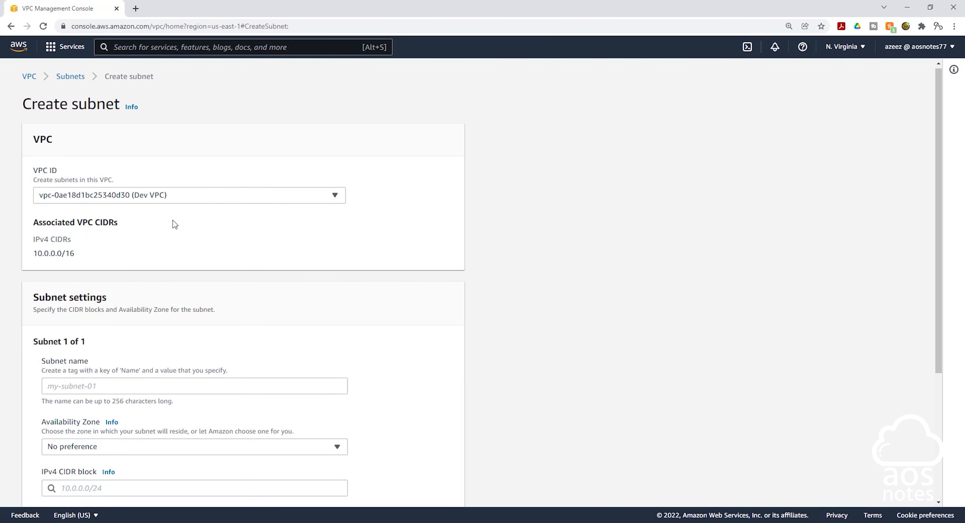
scroll(172, 222, "down", 5)
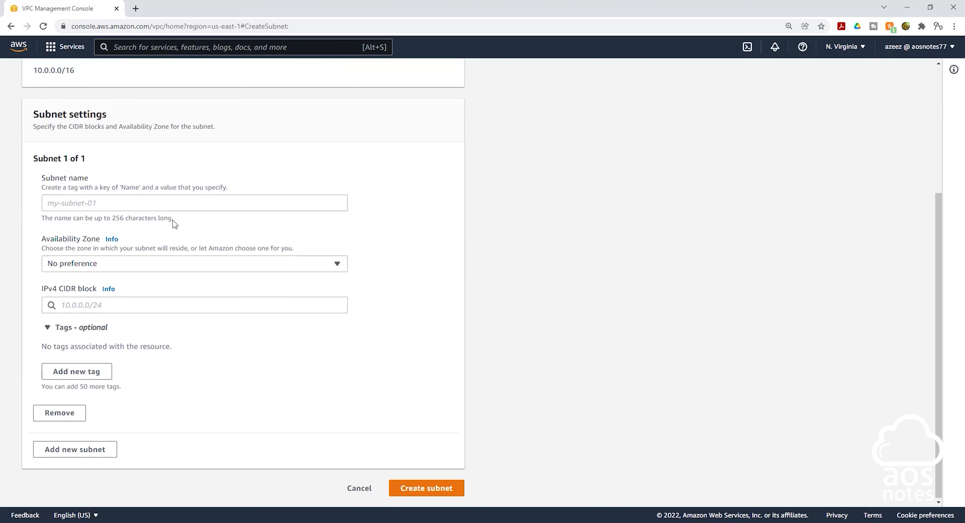
left_click(77, 198)
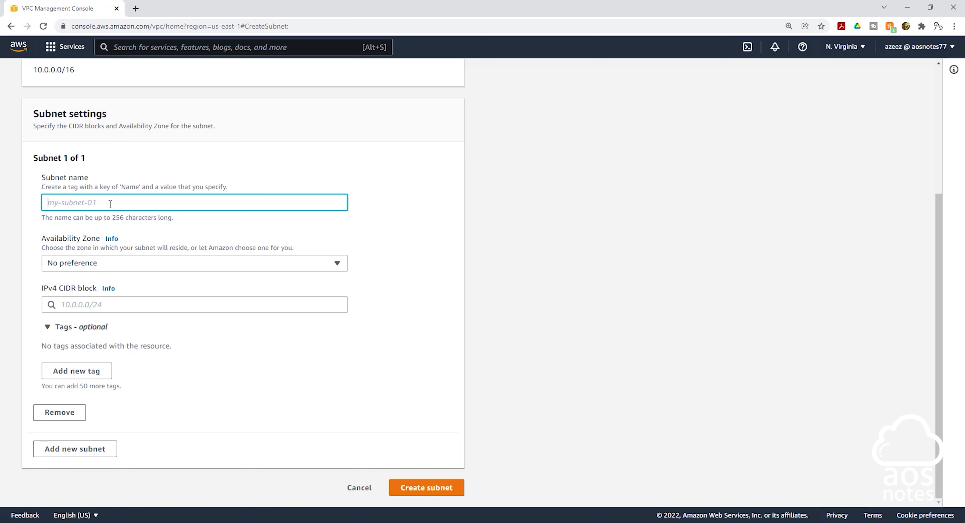
type("Private App Subne")
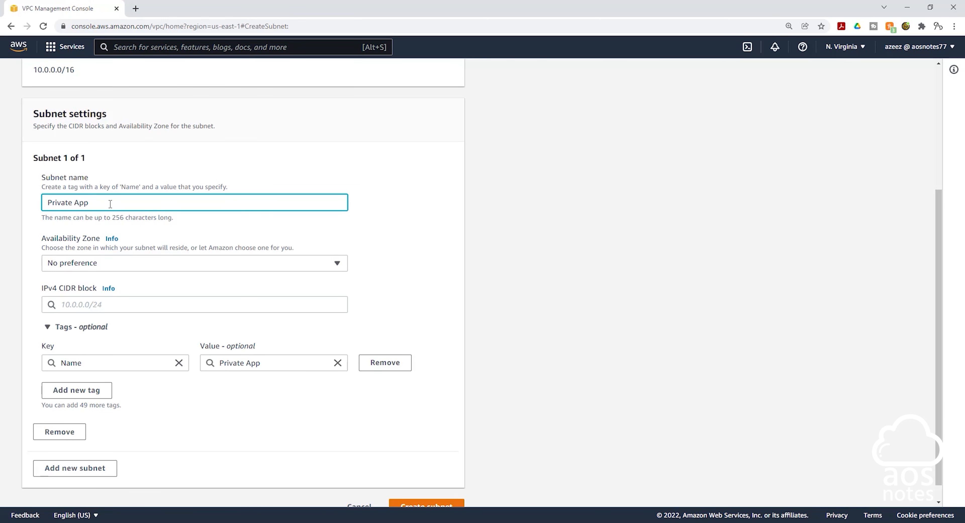
type("t AZ1")
Set Private App Subnet AZ1 to availability zone us-east-1a with IPv4 CIDR block 10.0.2.0/24, and create the subnet.
left_click(221, 266)
left_click(112, 317)
left_click(88, 304)
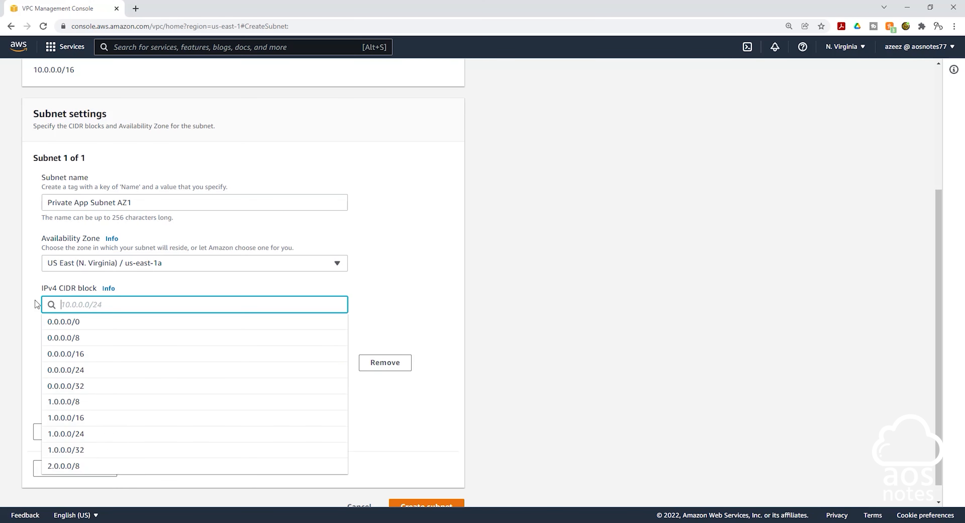
type("10")
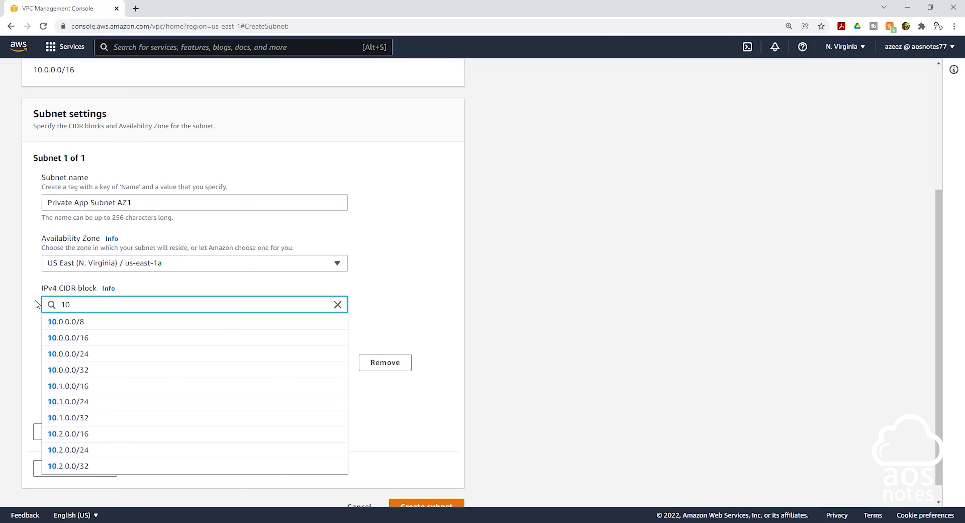
type(".0.2.0")
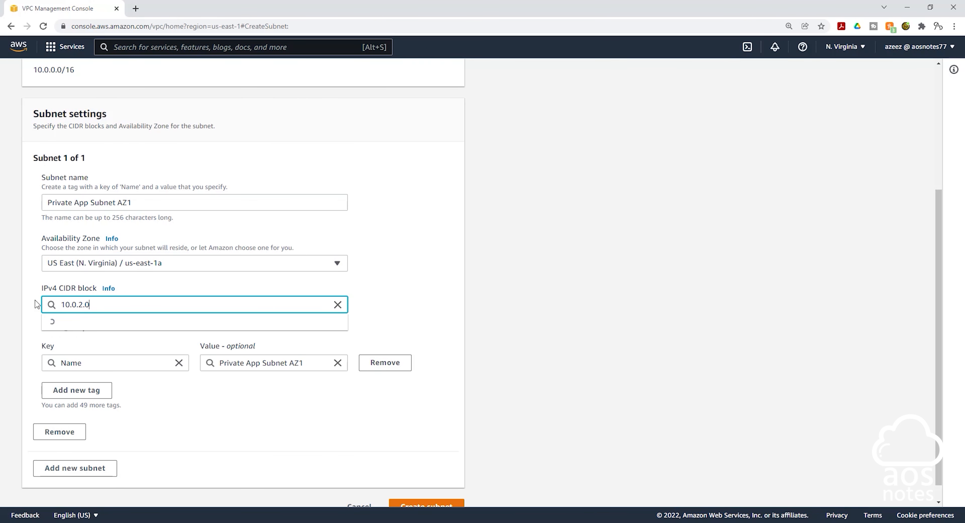
type("/24")
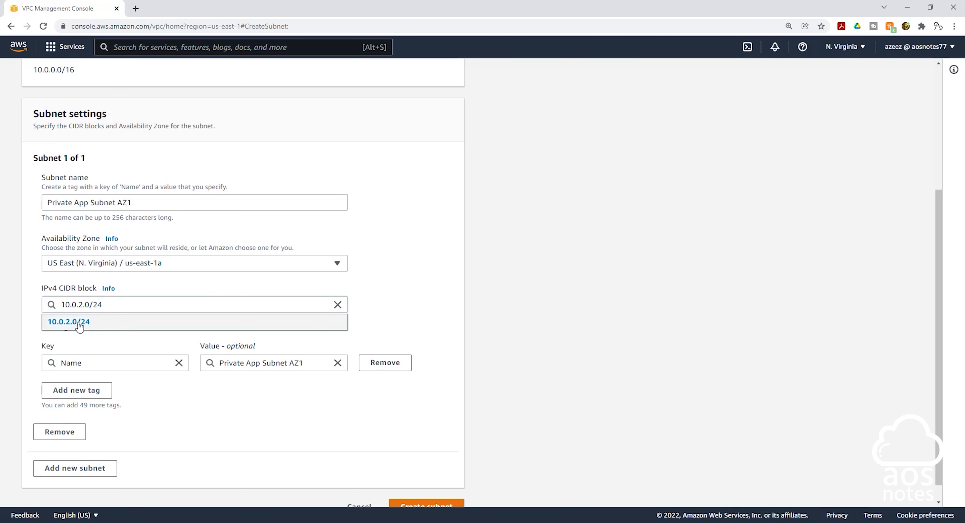
left_click(87, 324)
scroll(268, 269, "down", 1)
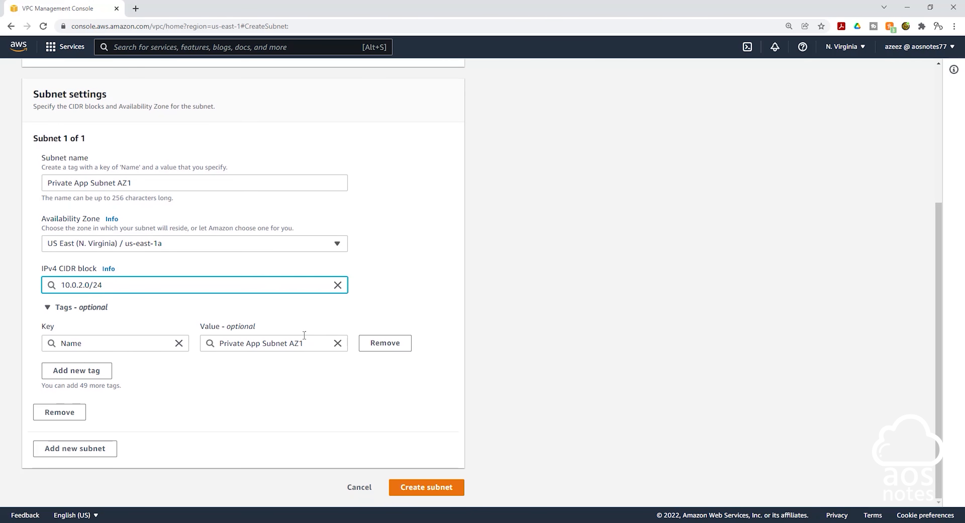
left_click(430, 487)
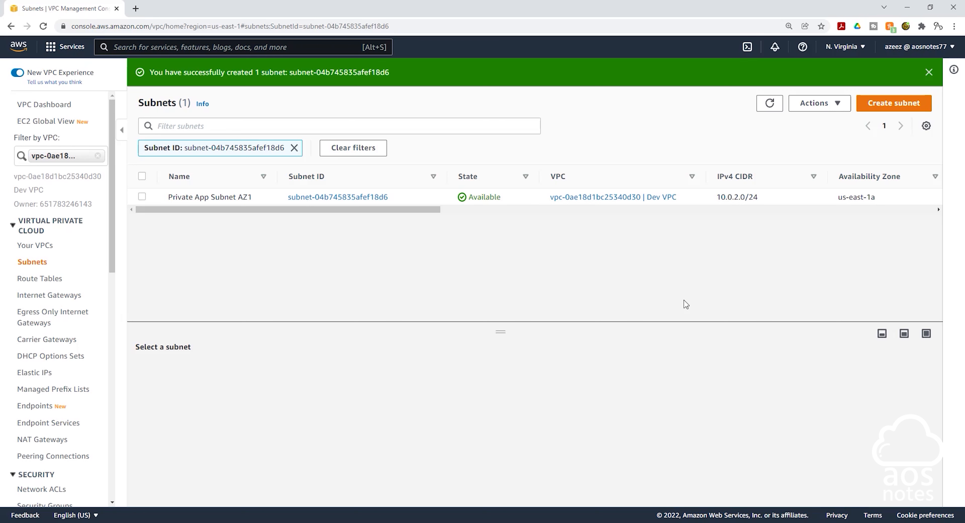
Start another subnet in Dev VPC and name it Private App Subnet AZ2.
left_click(890, 110)
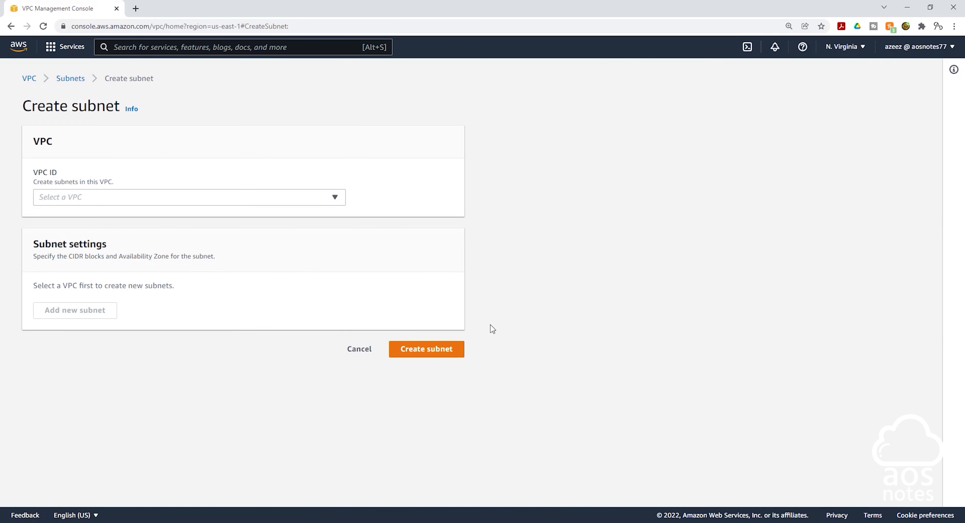
left_click(148, 198)
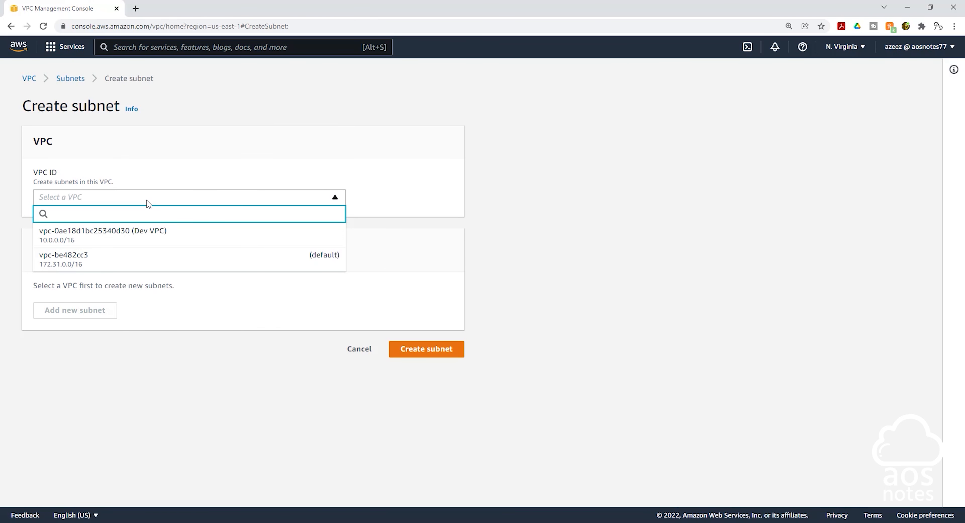
left_click(140, 234)
scroll(180, 198, "down", 3)
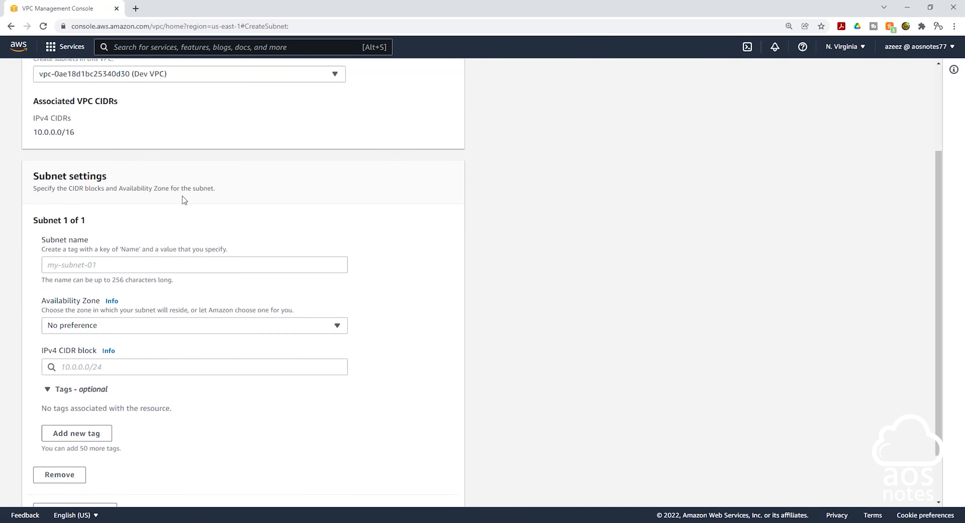
scroll(185, 200, "down", 2)
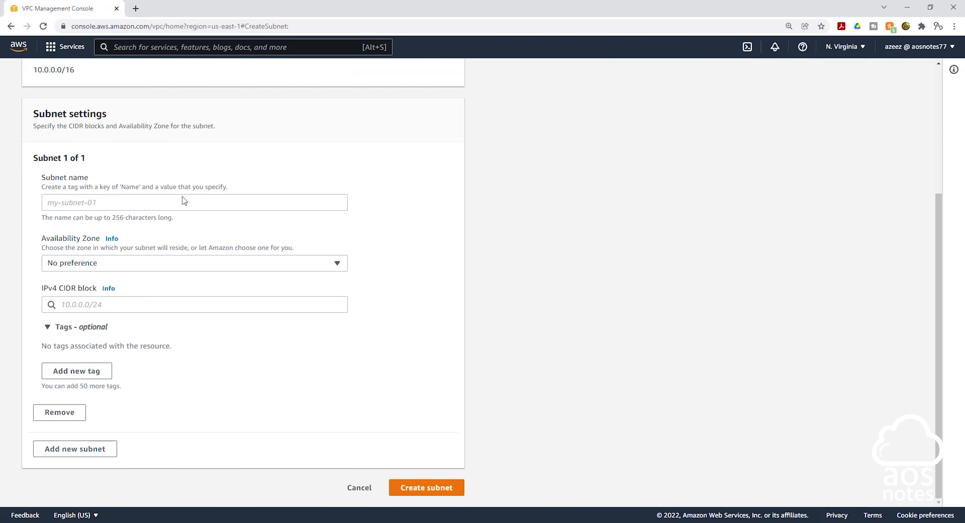
left_click(123, 203)
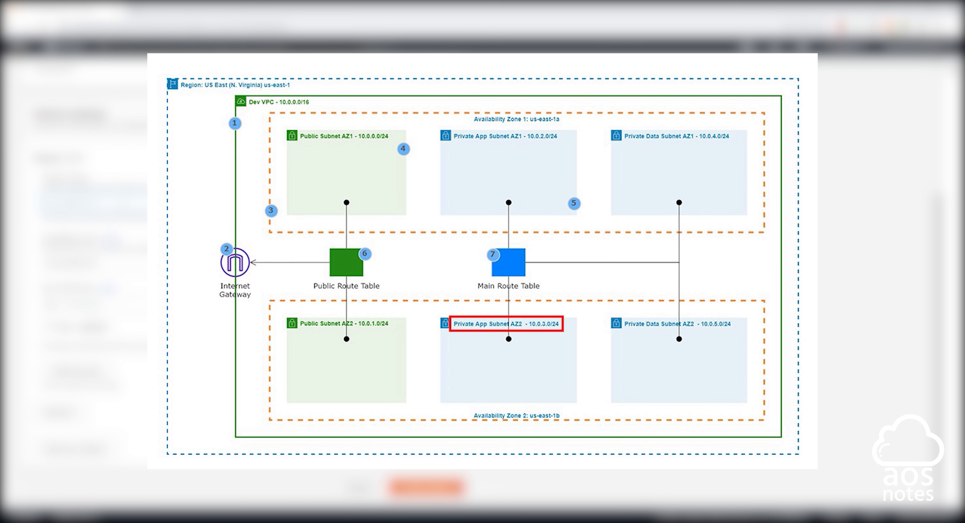
type("Pri")
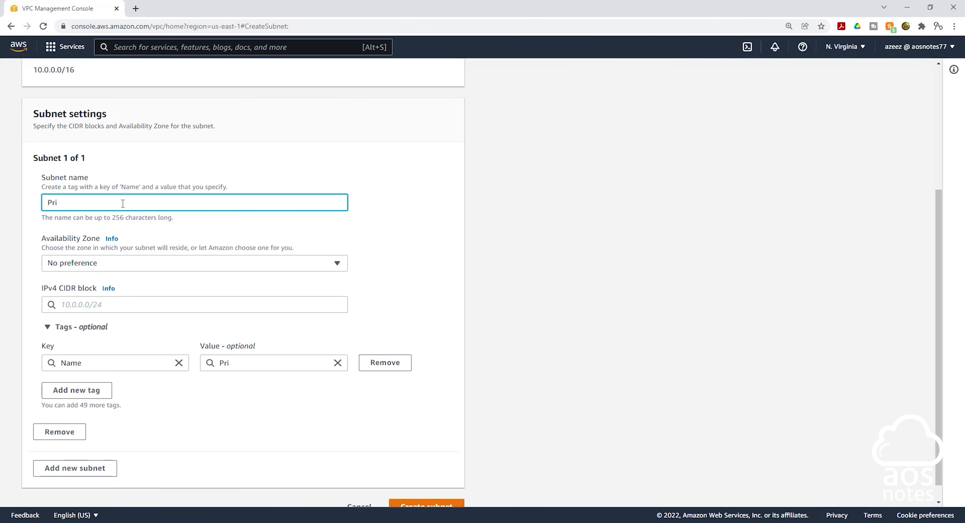
type("vate App Subnet A")
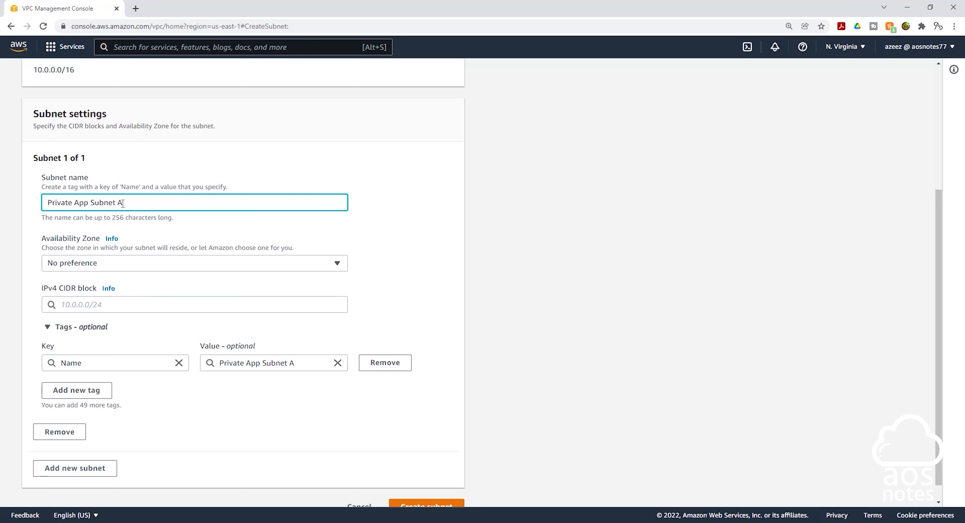
type("Z2")
Set Private App Subnet AZ2 to availability zone us-east-1b with IPv4 CIDR block 10.0.3.0/24, and create the subnet.
left_click(147, 264)
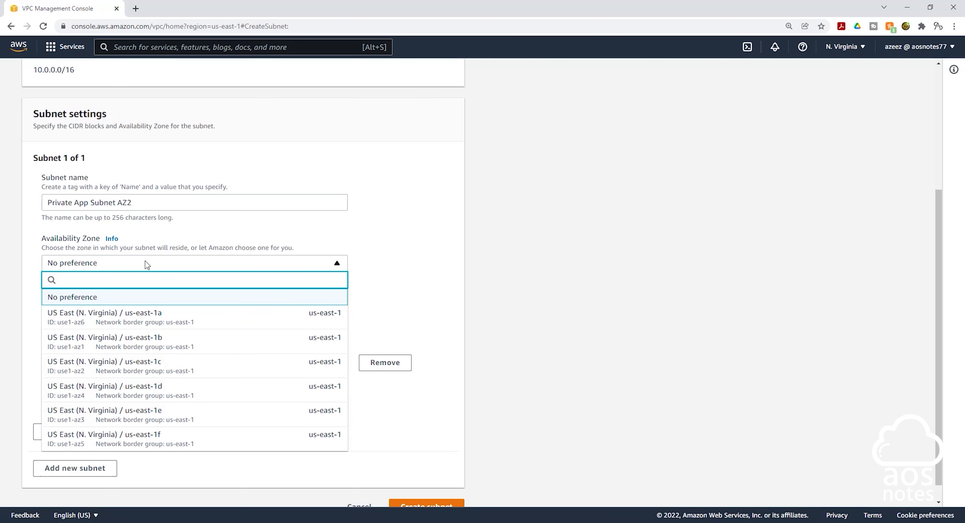
left_click(140, 344)
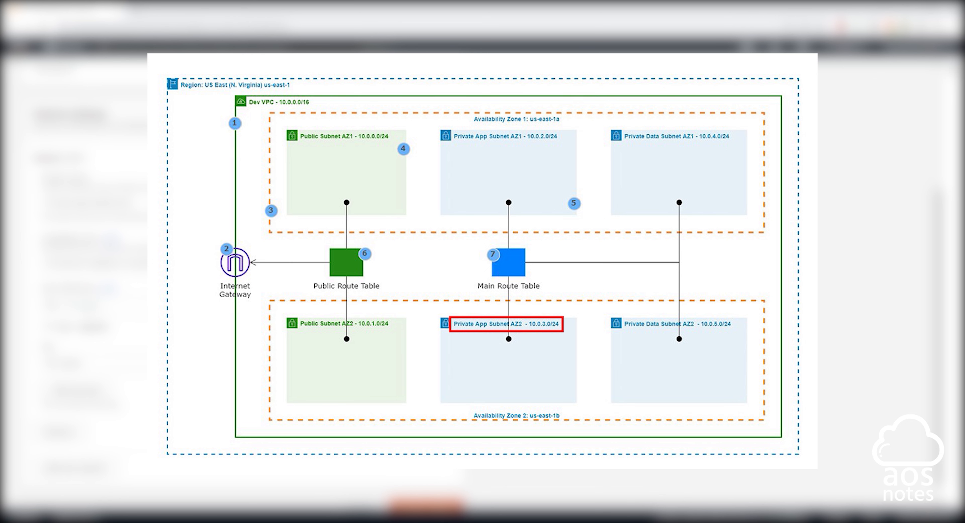
left_click(94, 305)
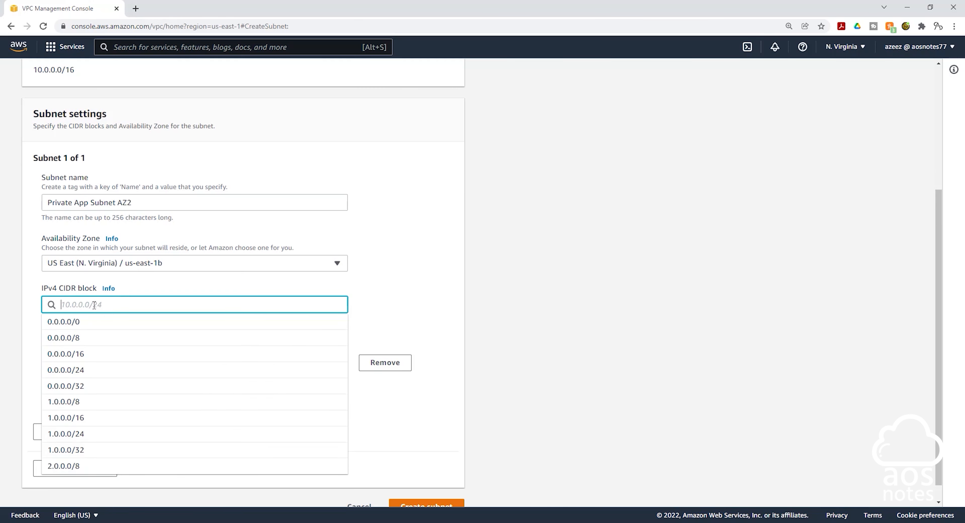
type("1")
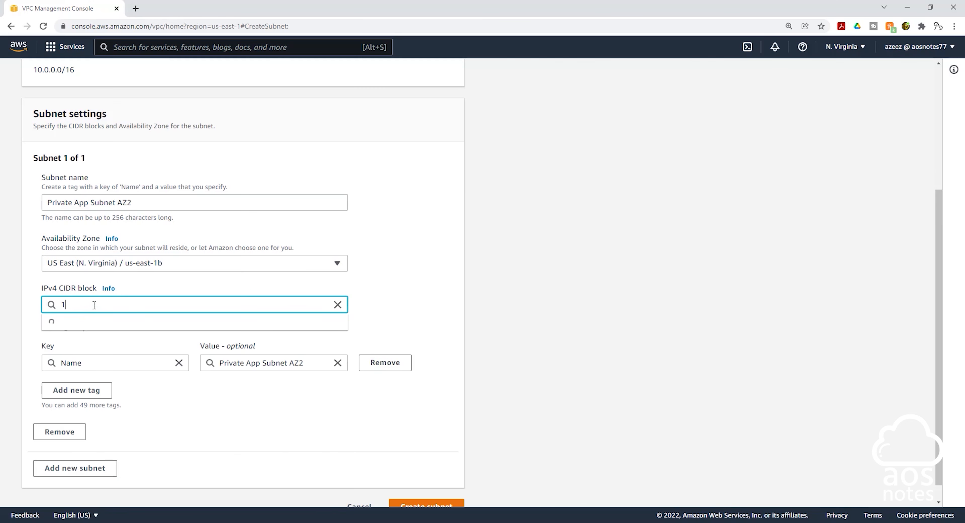
type("0.0.3.0/24")
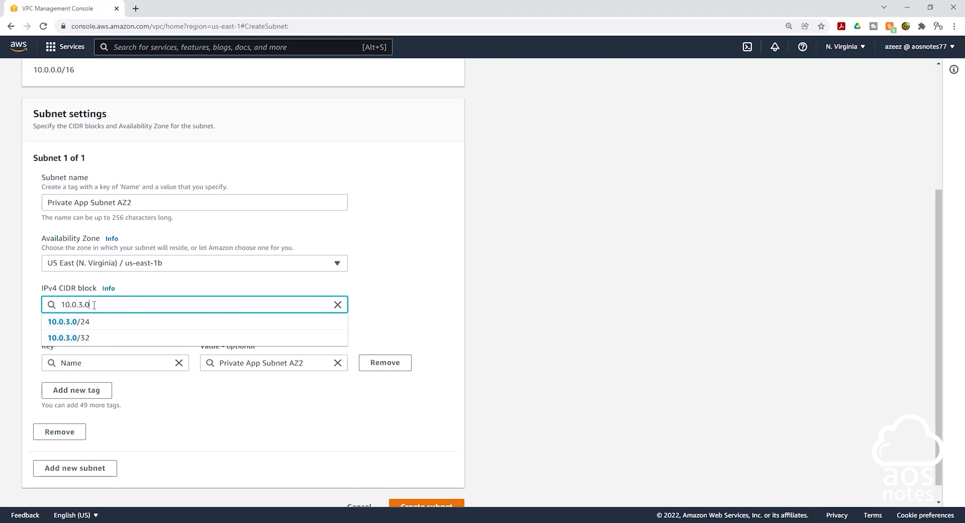
left_click(80, 324)
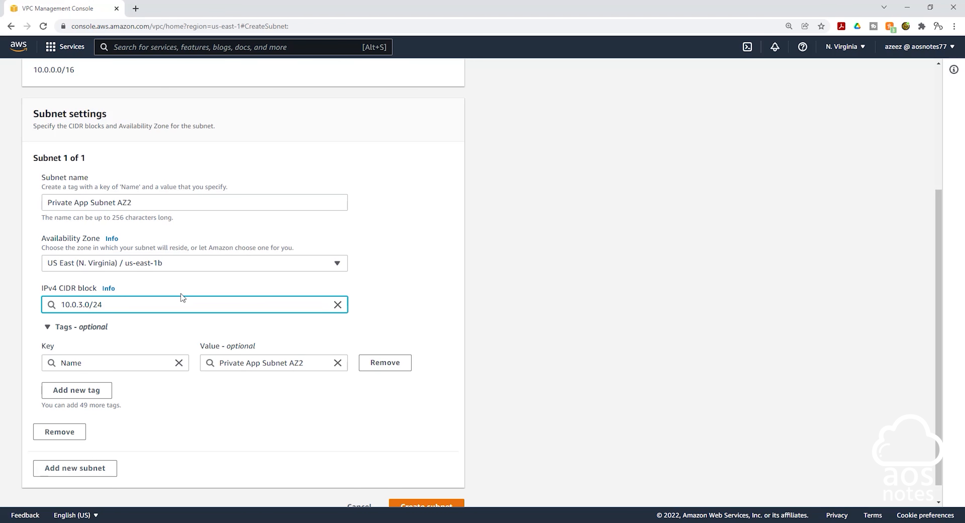
scroll(186, 288, "down", 1)
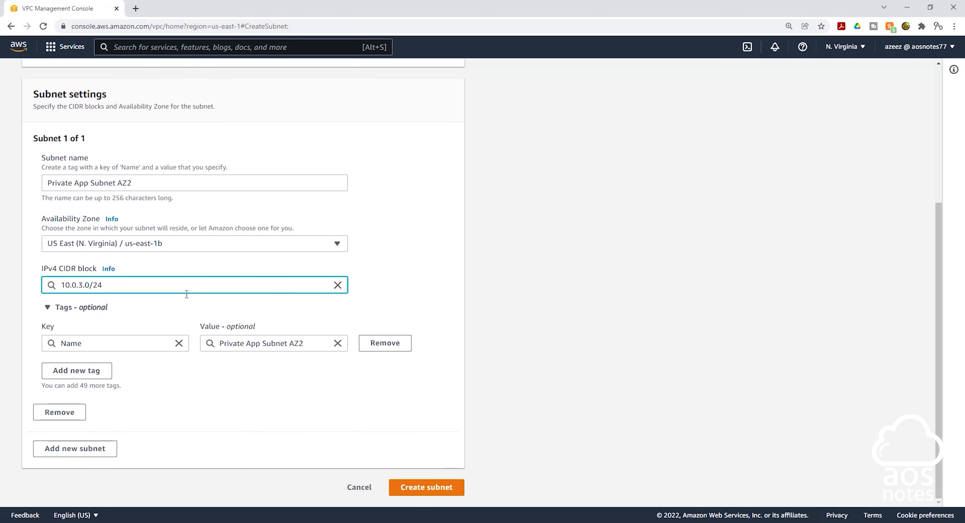
left_click(455, 488)
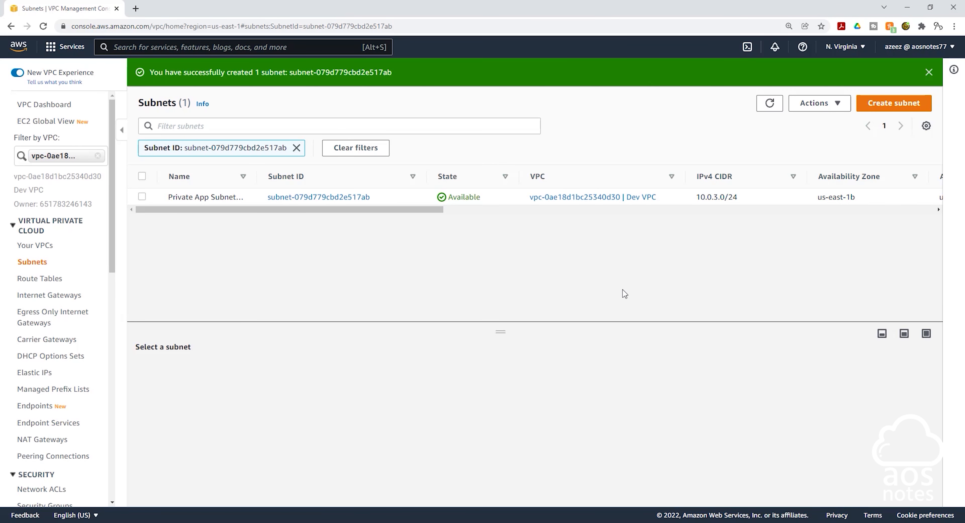
Start a new subnet in Dev VPC and name it Private Data Subnet AZ1.
left_click(894, 112)
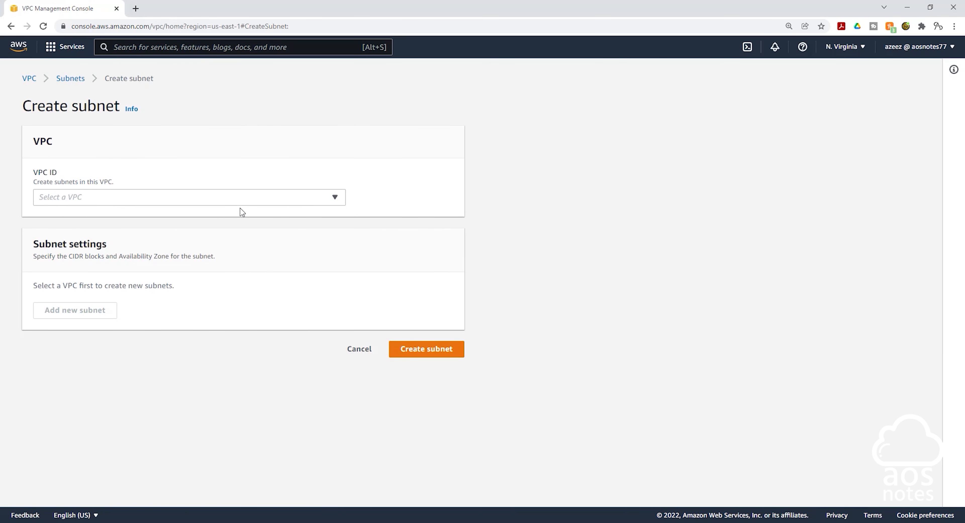
left_click(248, 198)
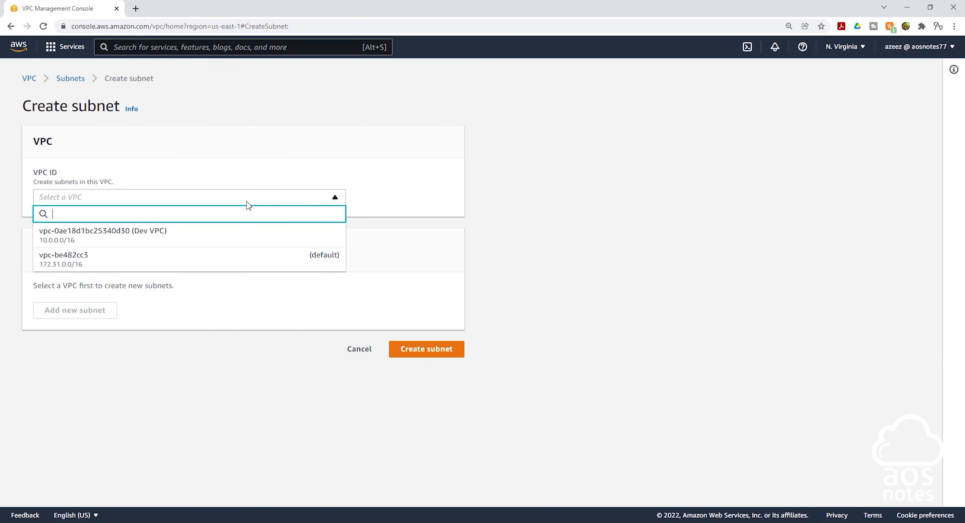
left_click(216, 239)
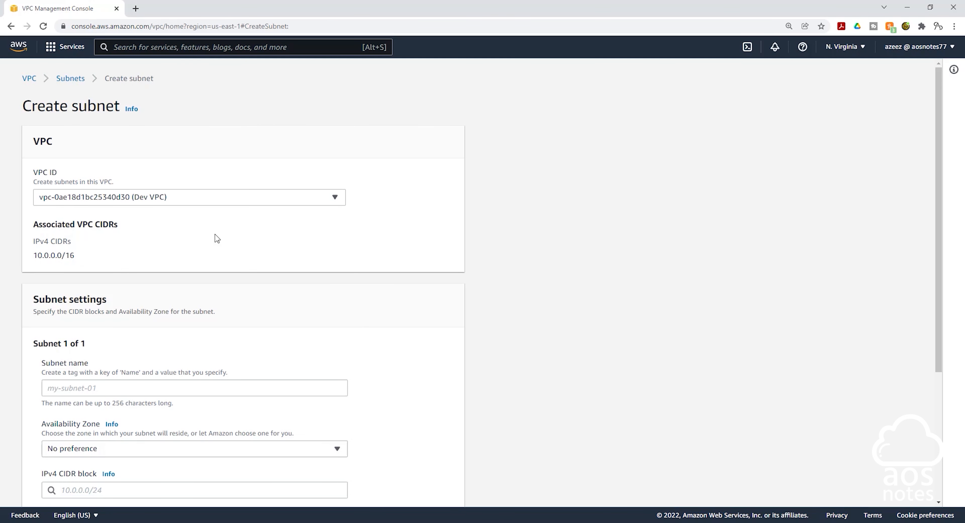
scroll(216, 239, "down", 5)
left_click(91, 203)
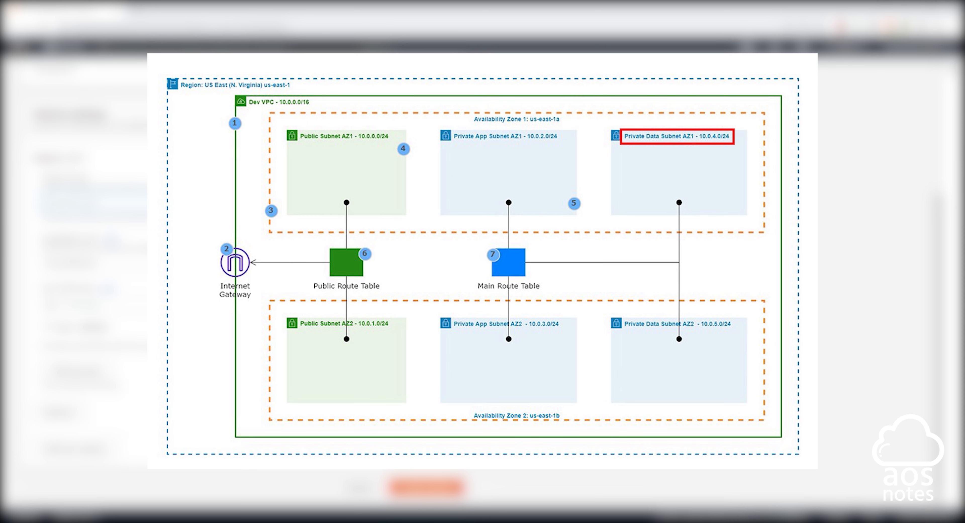
type("Pr")
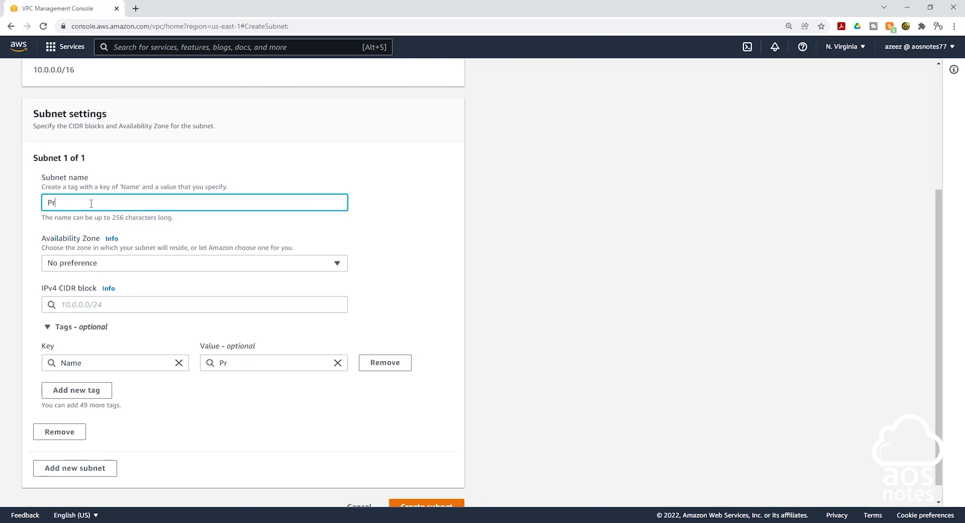
type("ivate Data Subnet AZ1")
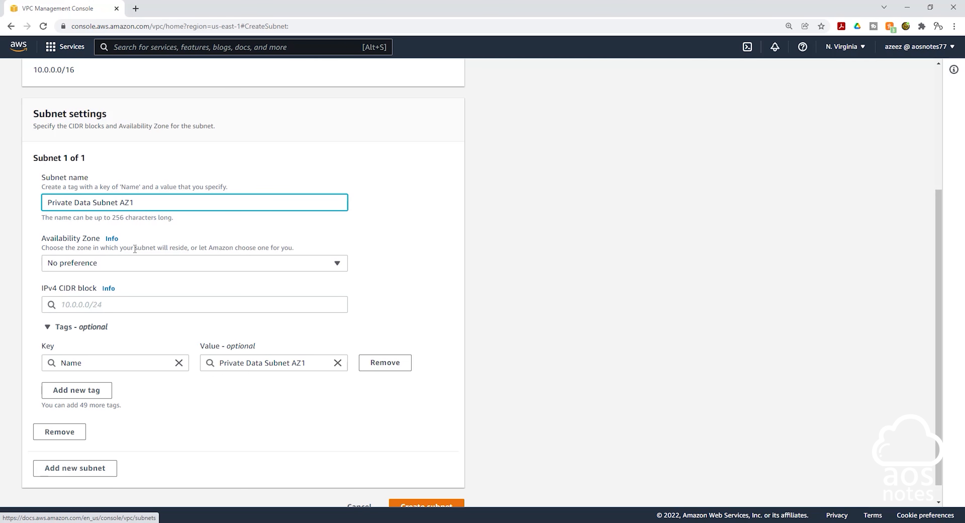
Set Private Data Subnet AZ1 to availability zone us-east-1a with IPv4 CIDR block 10.0.4.0/24, and create the subnet.
left_click(171, 265)
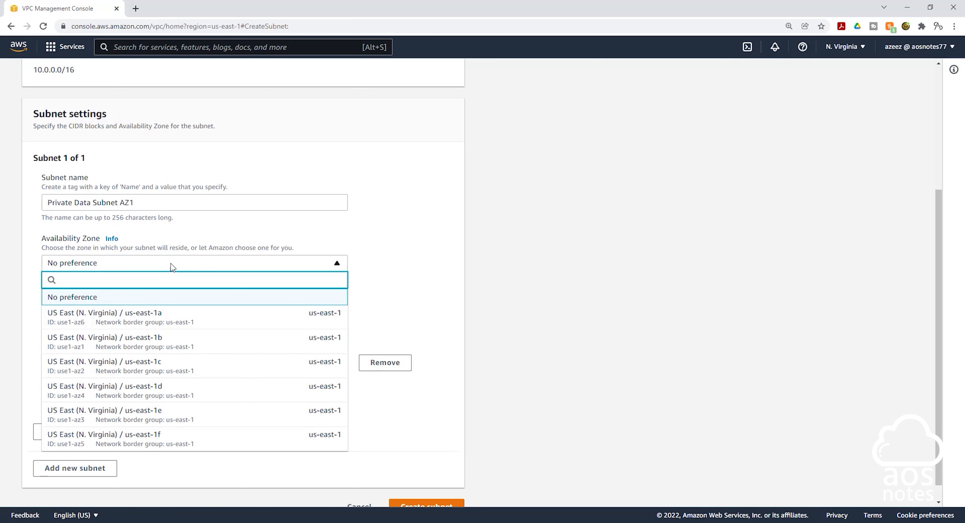
left_click(165, 313)
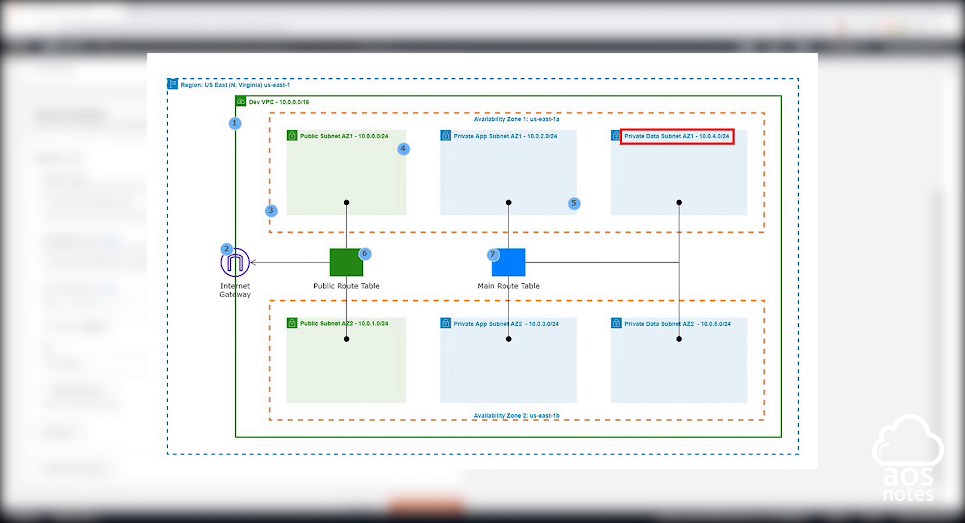
left_click(111, 306)
type("10.0")
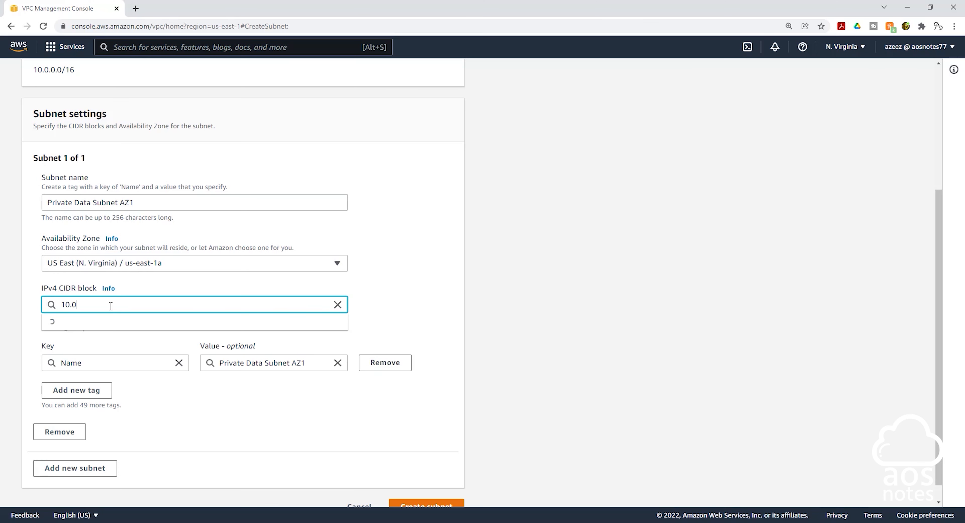
type(".4.0/24")
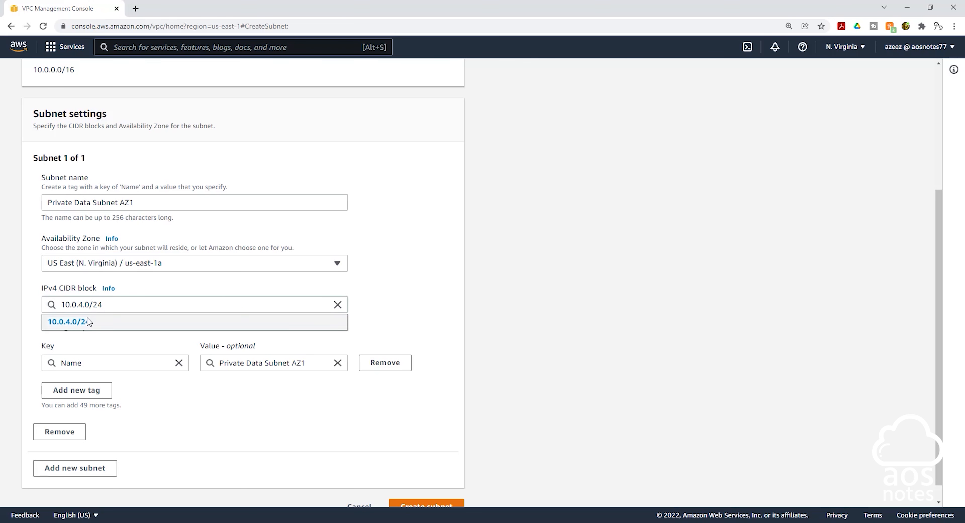
left_click(89, 321)
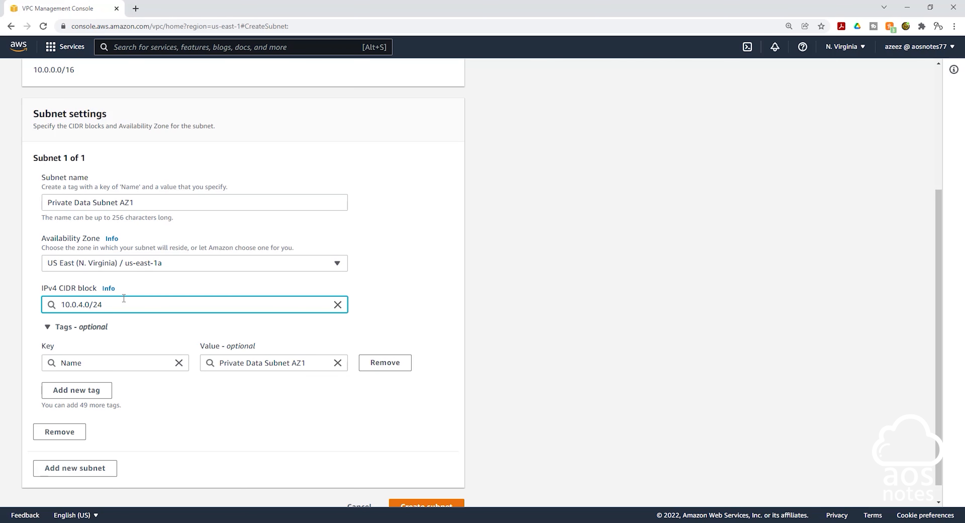
scroll(124, 297, "down", 1)
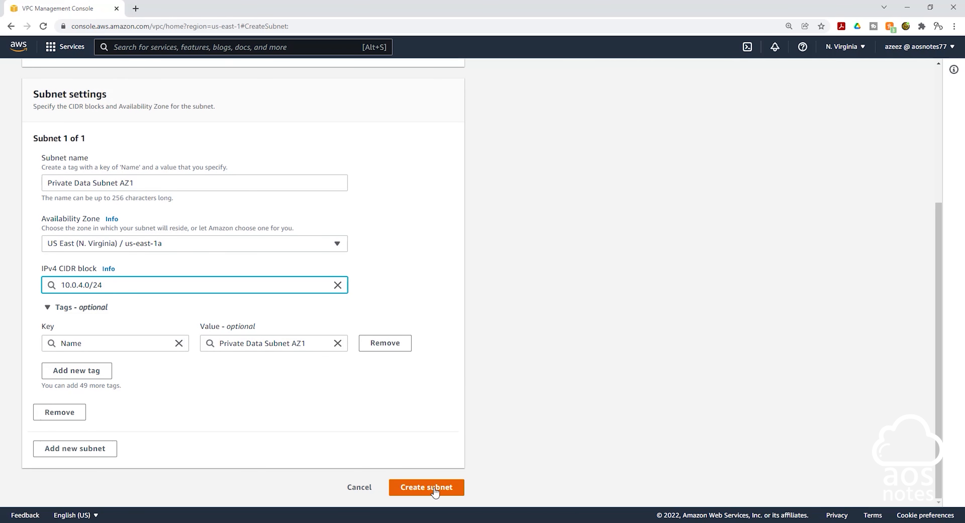
left_click(434, 489)
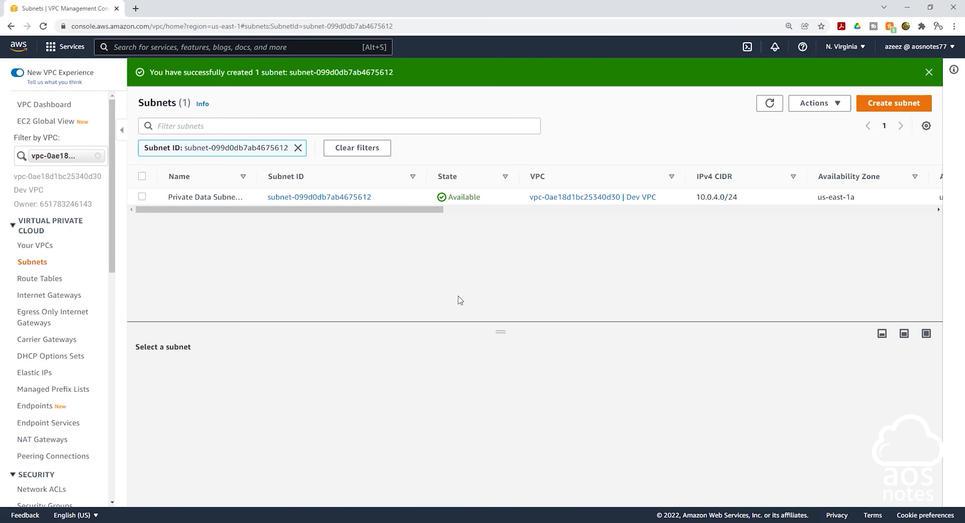
Start another subnet in Dev VPC and name it Private Data Subnet AZ2.
left_click(889, 107)
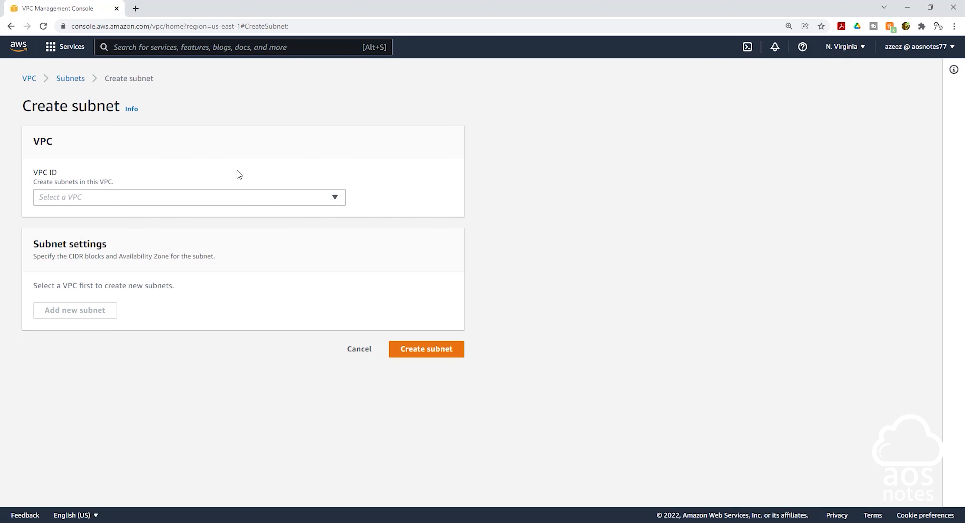
left_click(229, 198)
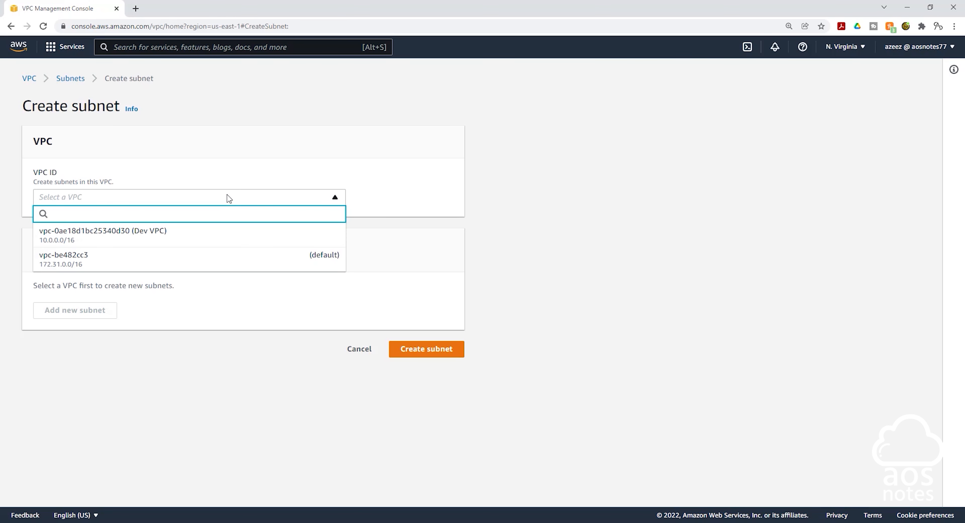
left_click(204, 238)
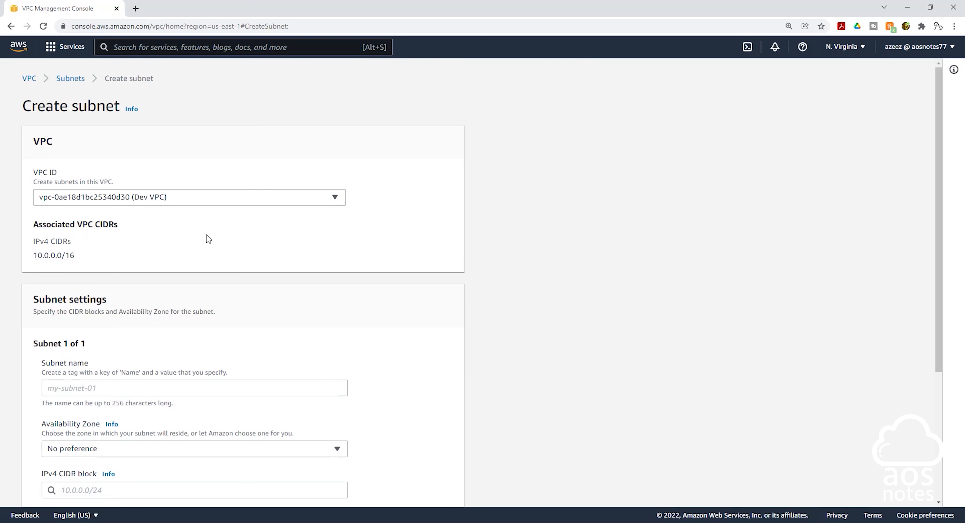
scroll(209, 239, "down", 5)
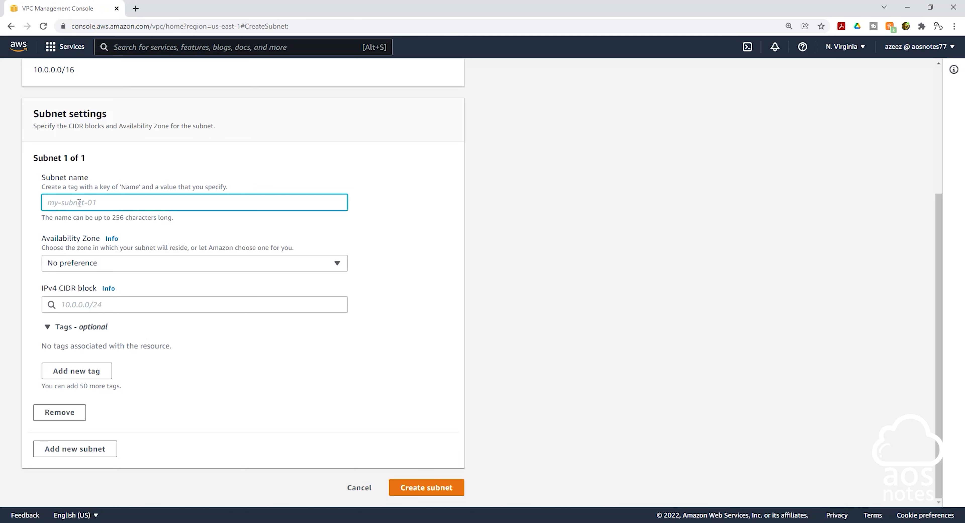
type("Private")
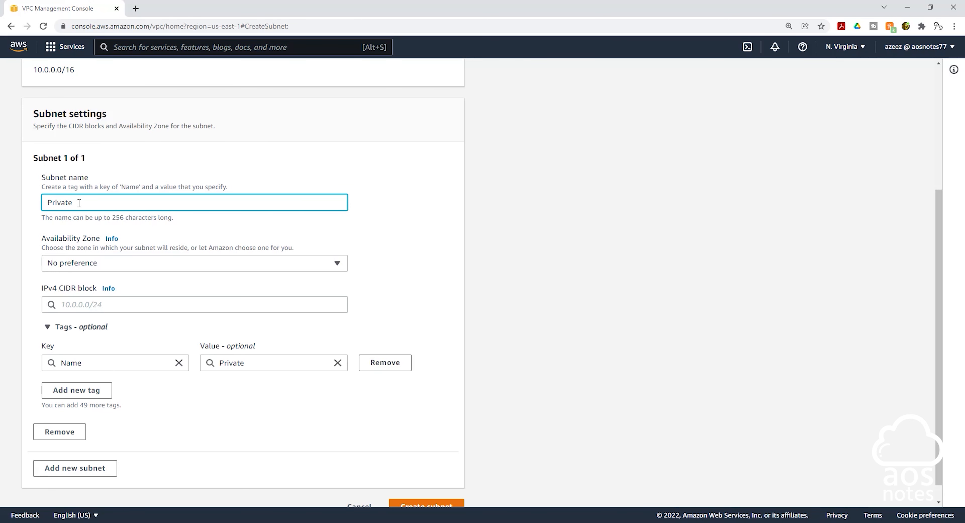
type(" Data Subnet AZ2")
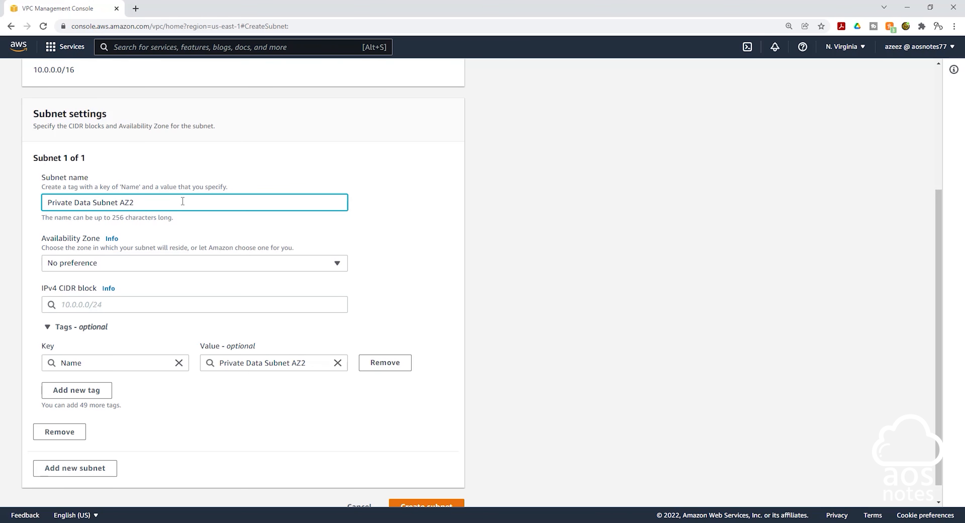
Set Private Data Subnet AZ2 to availability zone us-east-1b with IPv4 CIDR block 10.0.5.0/24, and create the subnet.
left_click(126, 263)
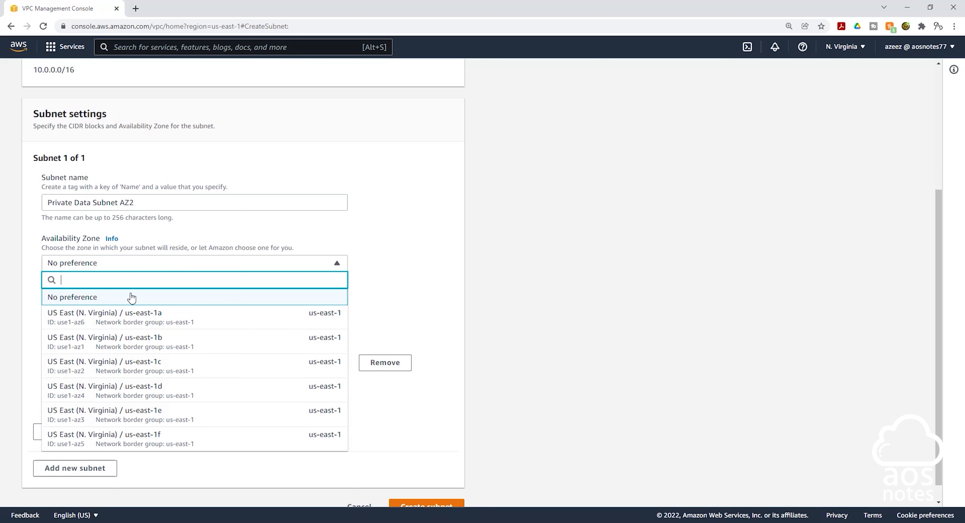
left_click(136, 343)
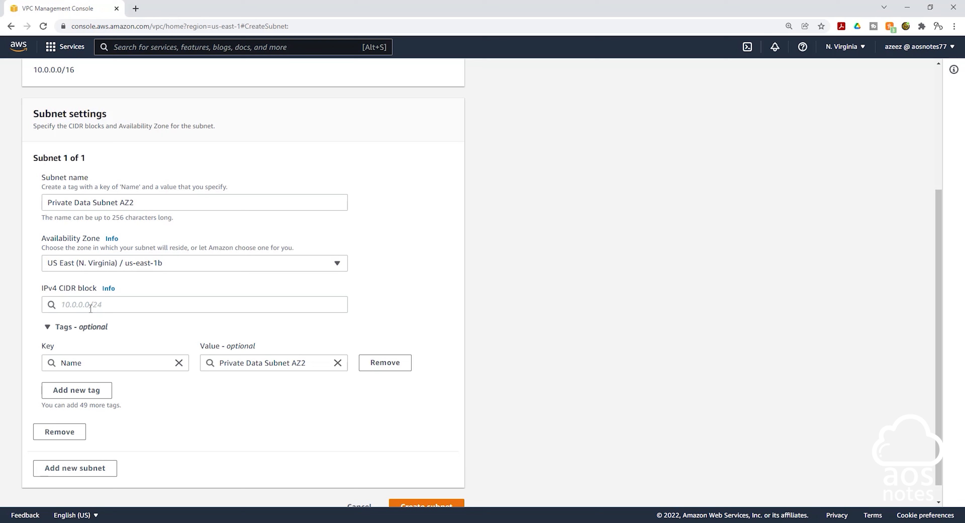
left_click(91, 308)
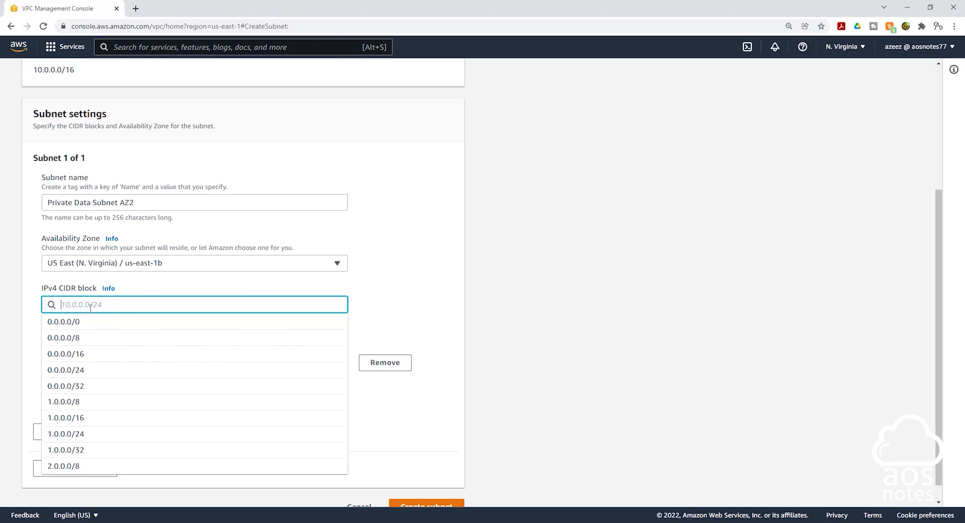
type("10.0.5.0/24")
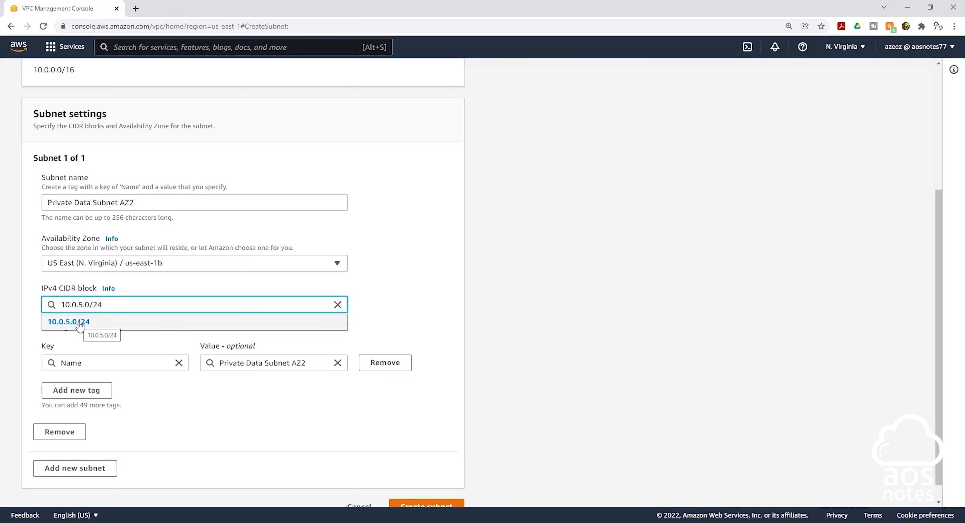
left_click(79, 322)
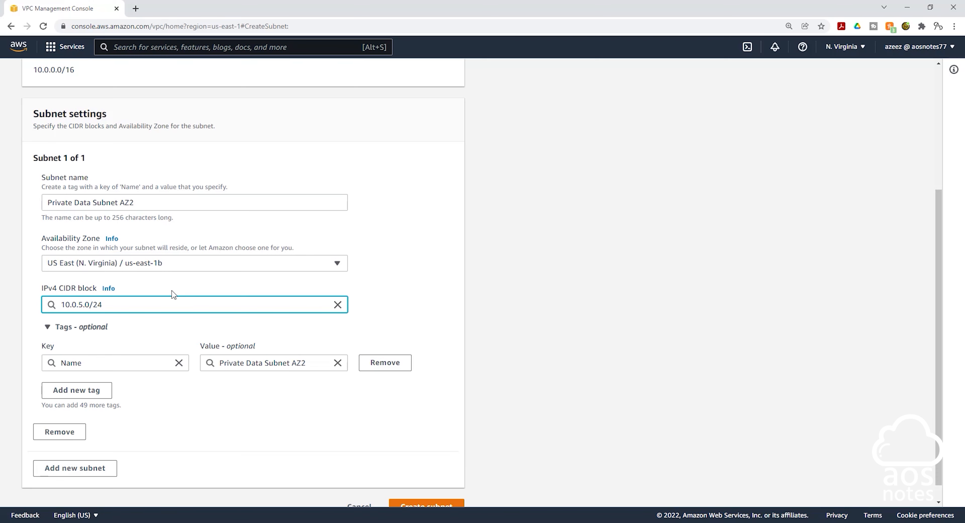
scroll(173, 294, "down", 1)
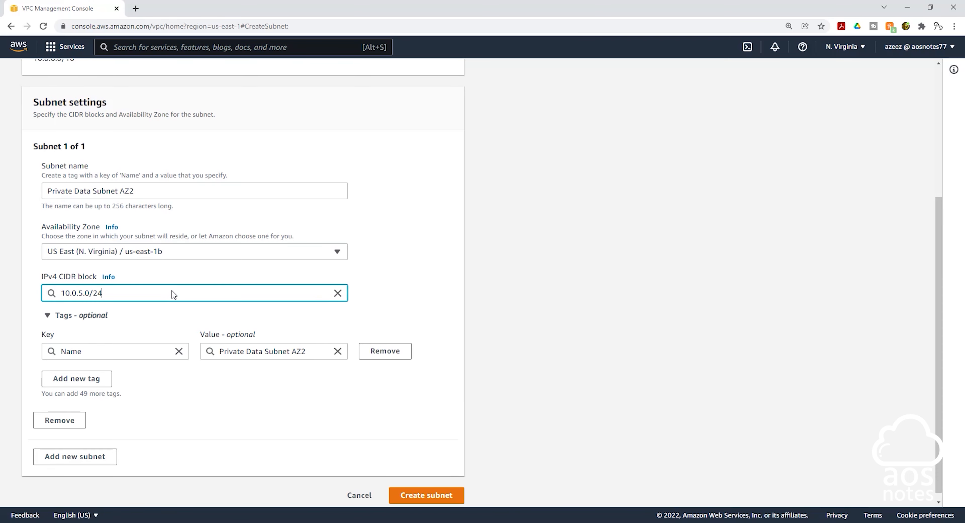
left_click(423, 488)
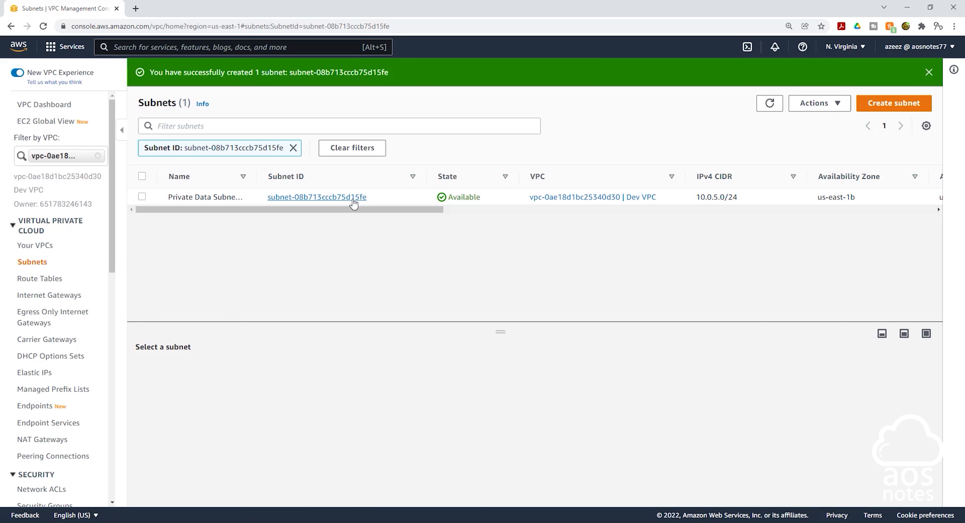
Clear the subnet ID filter, list only Dev VPC's subnets, widen the Name column and sort by name.
left_click(356, 150)
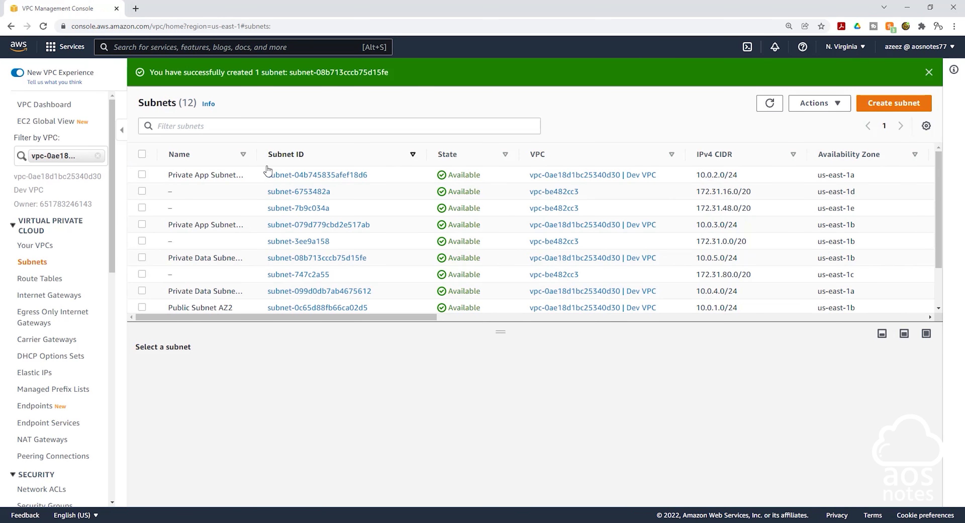
left_click(71, 159)
left_click(72, 159)
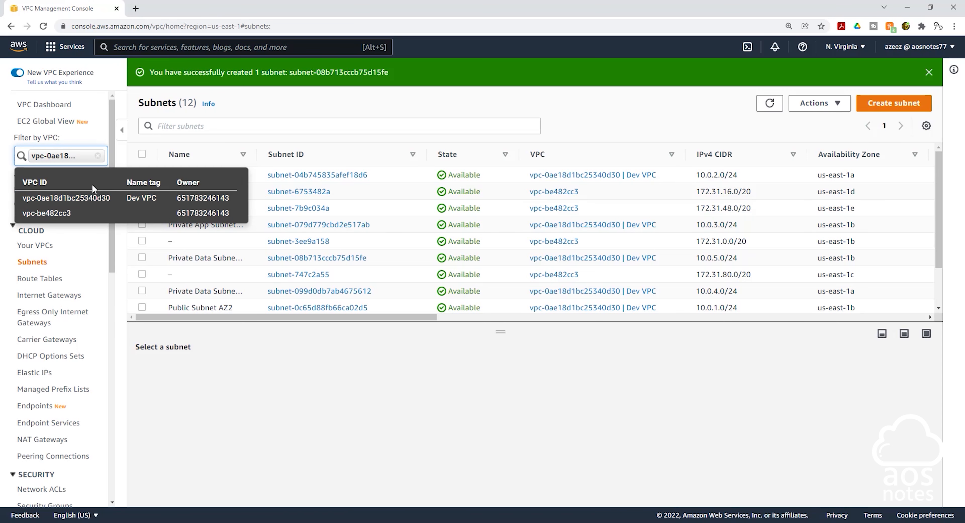
left_click(96, 199)
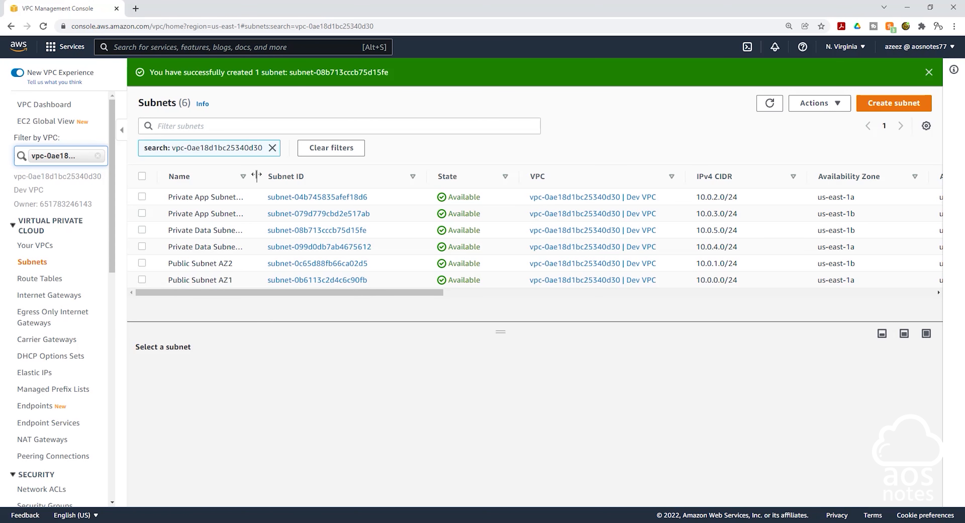
left_click_drag(256, 174, 288, 176)
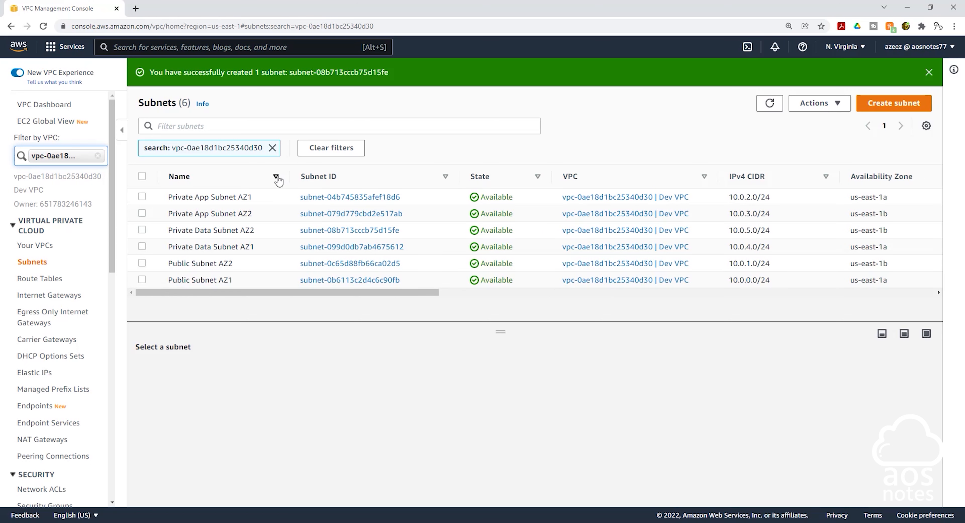
left_click(276, 177)
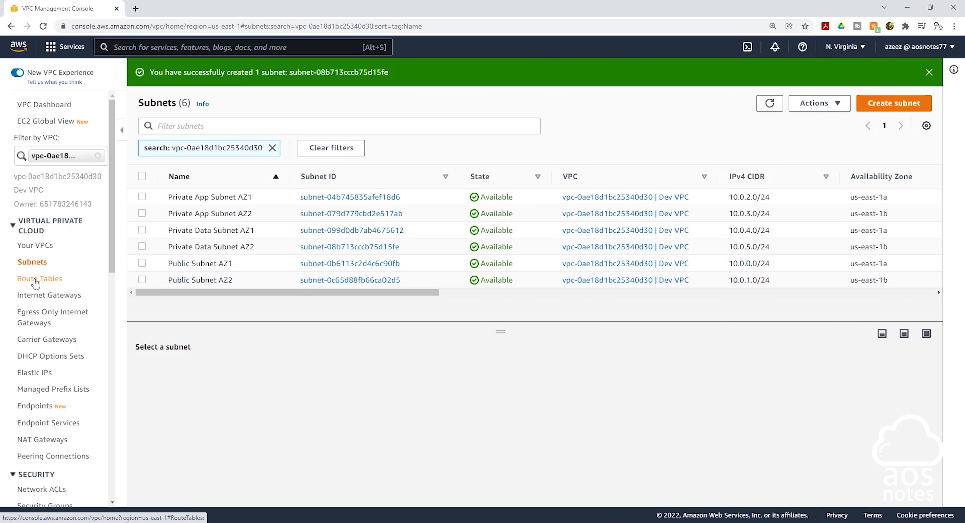
Go to the route tables and review the routes and subnet associations of Public Route Table.
left_click(38, 280)
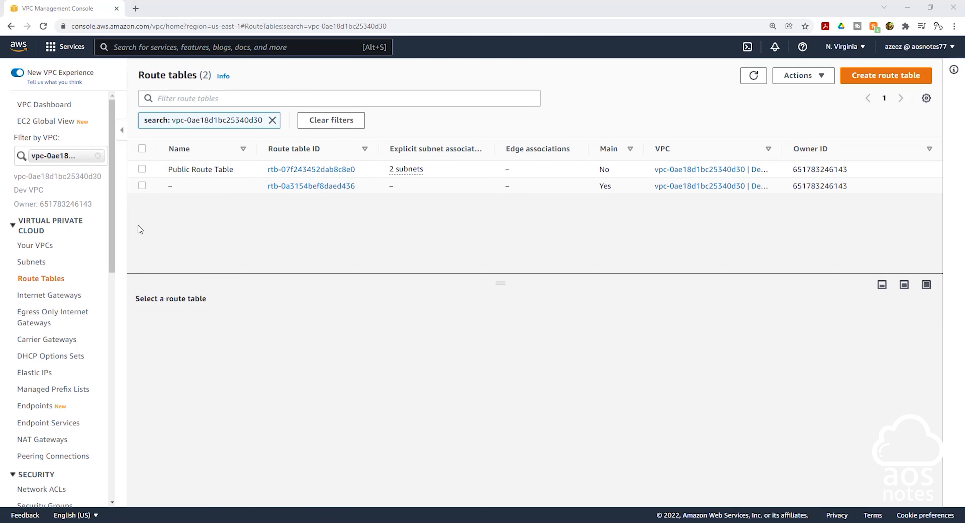
left_click(85, 159)
left_click(142, 171)
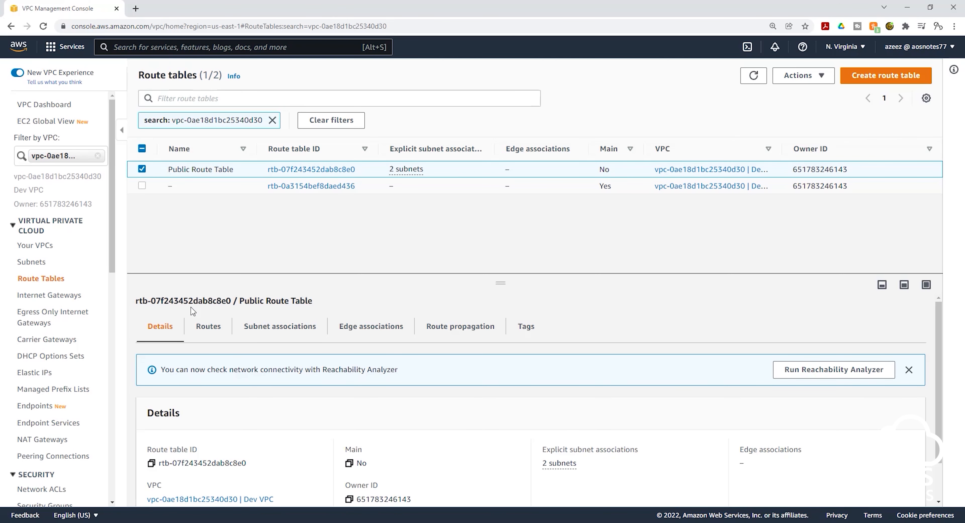
left_click(211, 333)
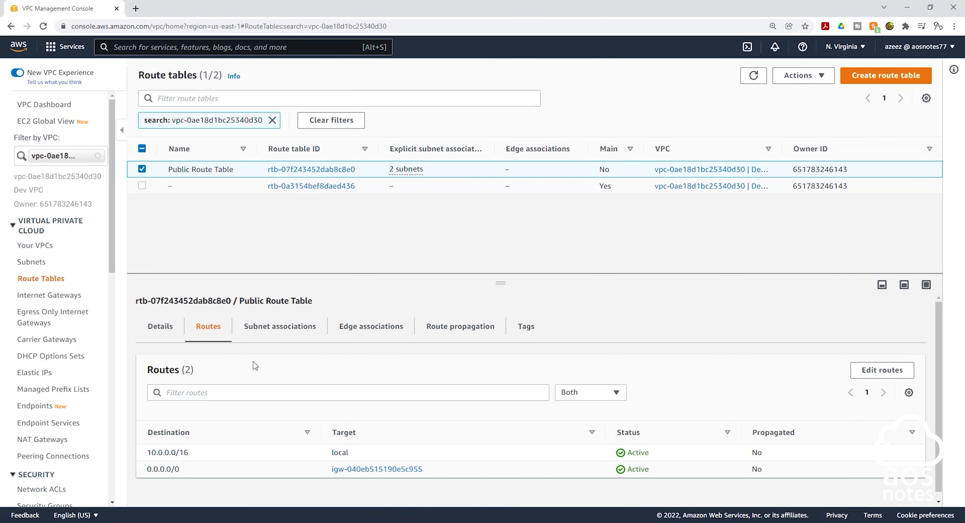
left_click(274, 336)
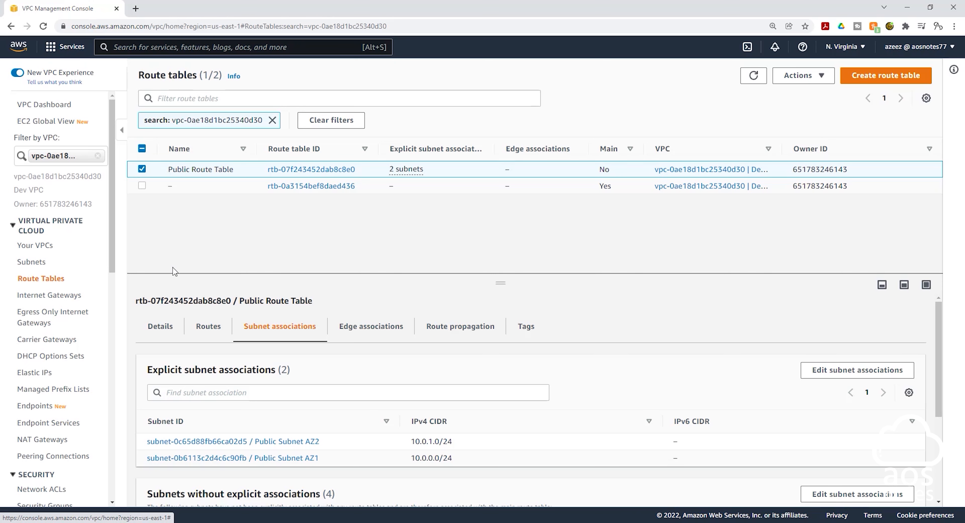
Select only Dev VPC's unnamed main route table and review its routes, explicit subnet associations and subnets without explicit associations.
left_click(142, 169)
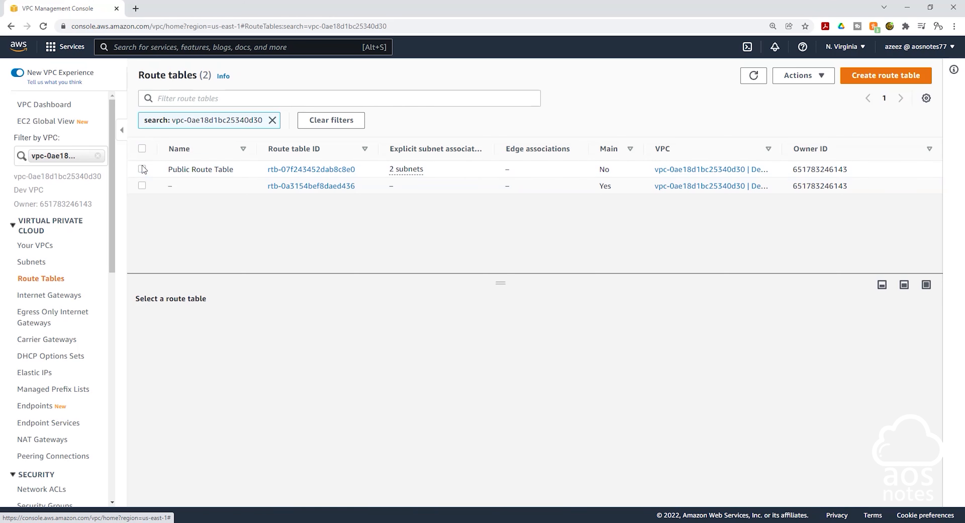
left_click(142, 186)
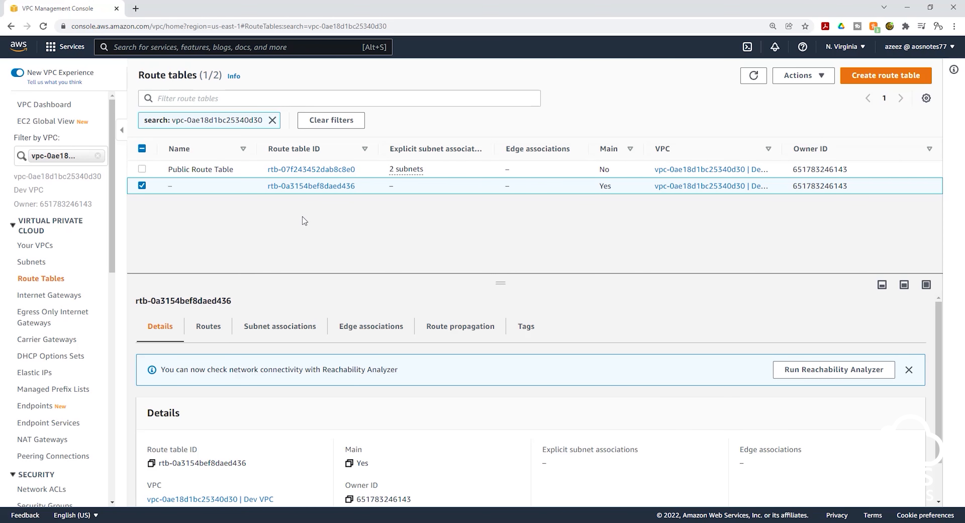
left_click(212, 330)
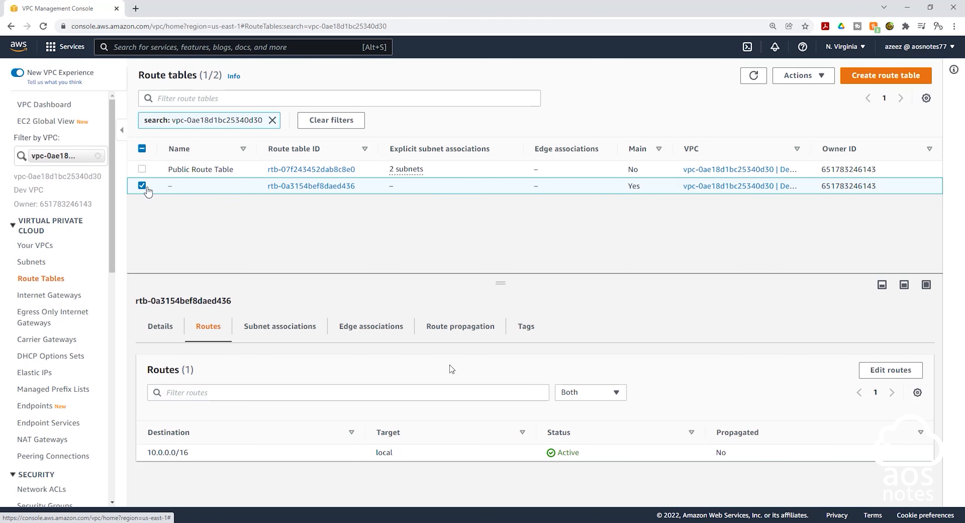
left_click(270, 328)
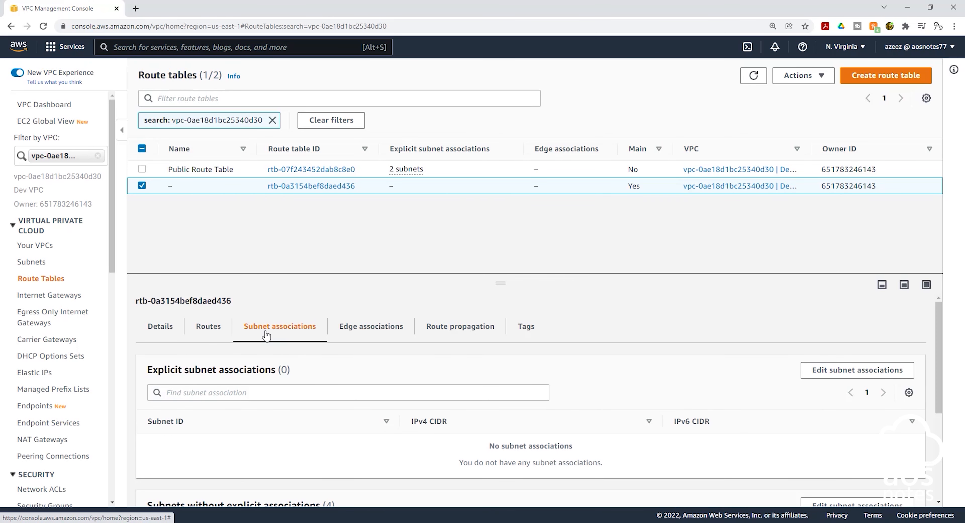
scroll(416, 300, "down", 4)
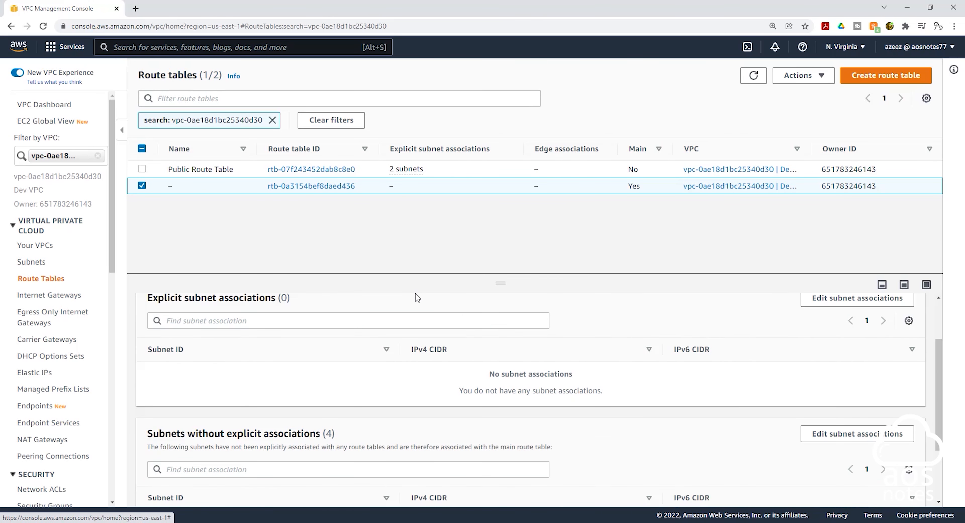
scroll(417, 297, "down", 1)
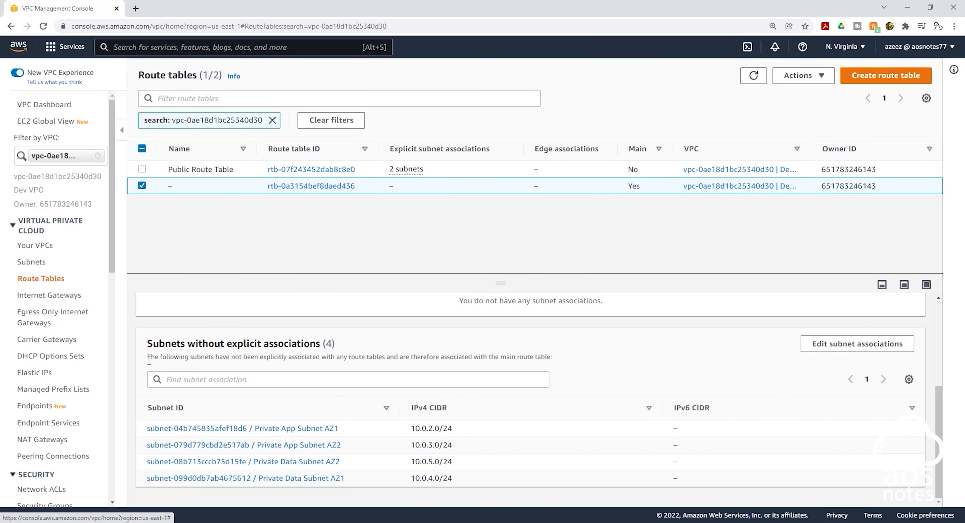